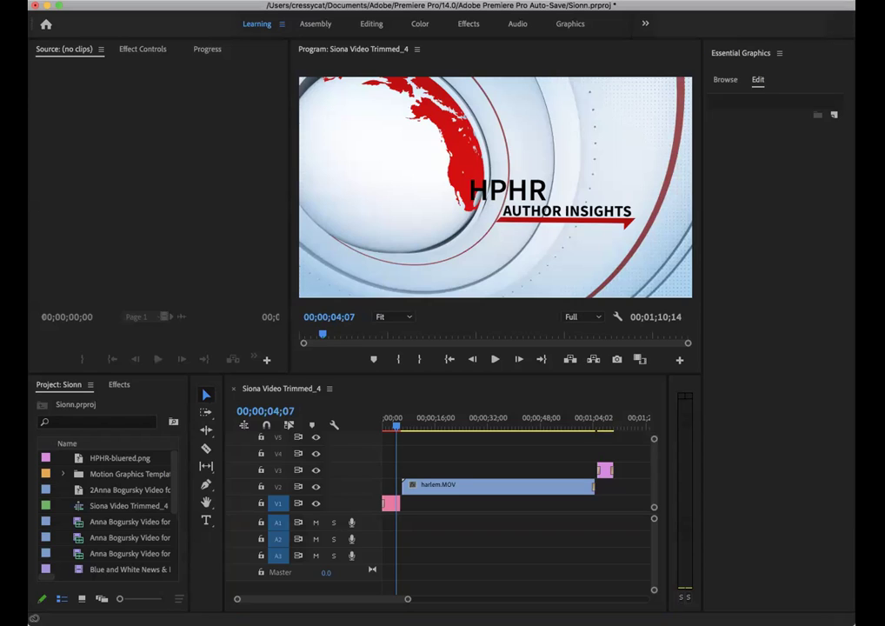
# Step: Scrub through the sequence to review the intro graphic, the interview clip and the closing logo
pyautogui.click(228, 240)
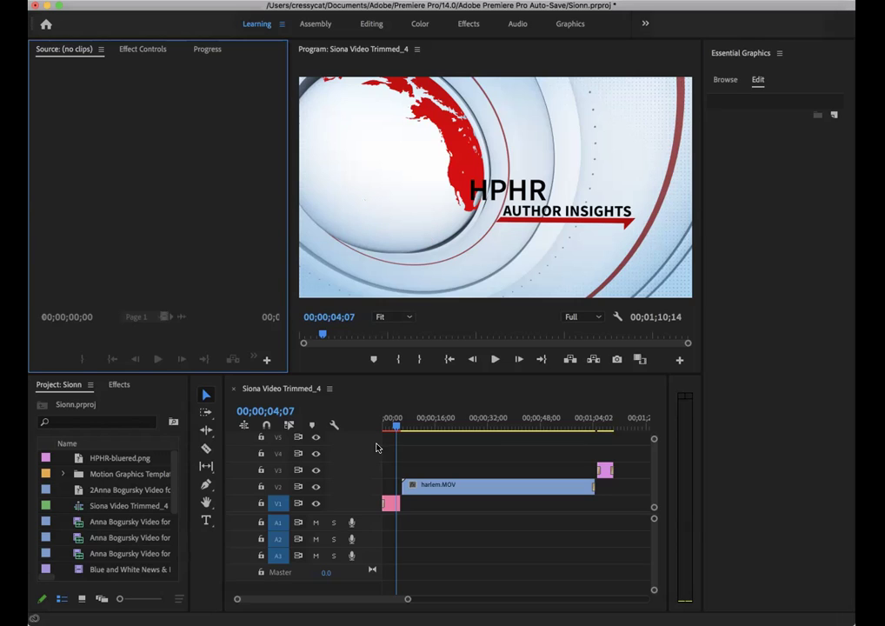
pyautogui.moveTo(395, 422); pyautogui.dragTo(545, 436)
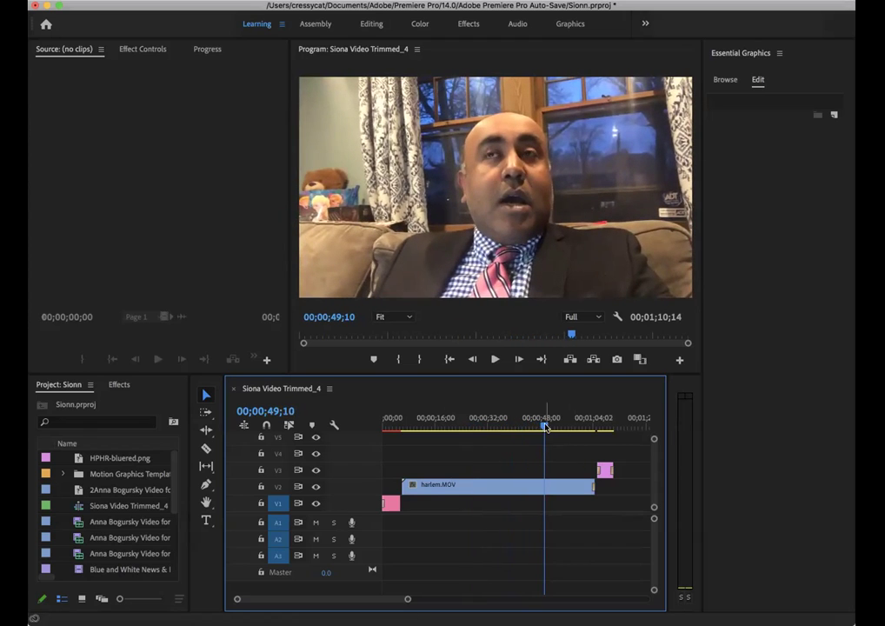
pyautogui.click(577, 426)
pyautogui.moveTo(577, 426); pyautogui.dragTo(608, 426)
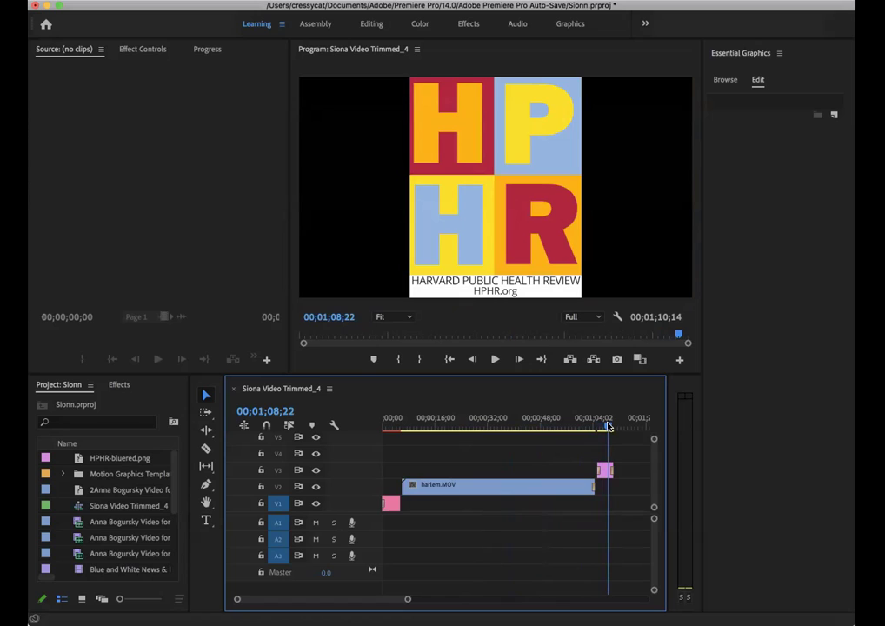
pyautogui.moveTo(608, 426); pyautogui.dragTo(385, 432)
pyautogui.click(604, 426)
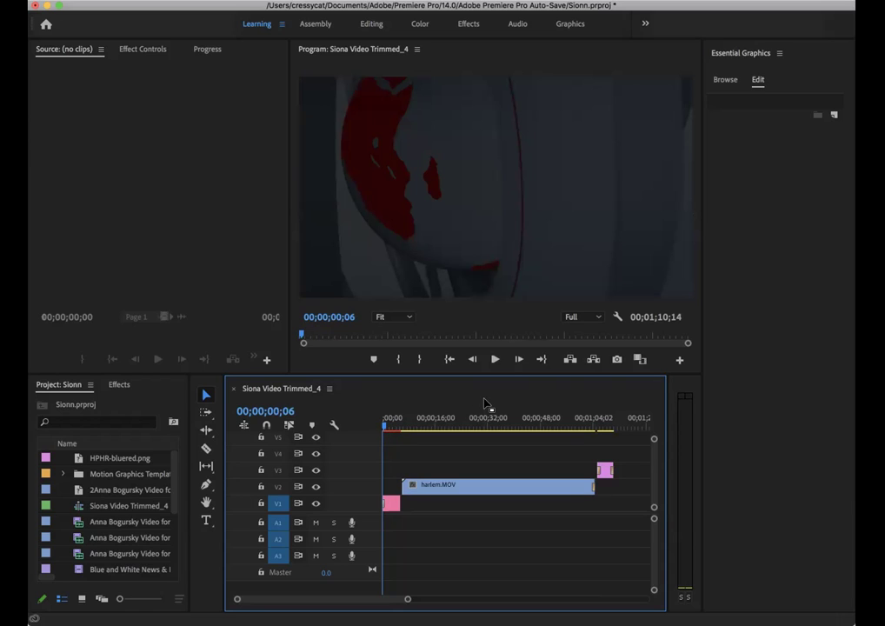
# Step: Delete the harlem.MOV interview clip from track V2, leaving the intro and closing logo in place
pyautogui.click(426, 486)
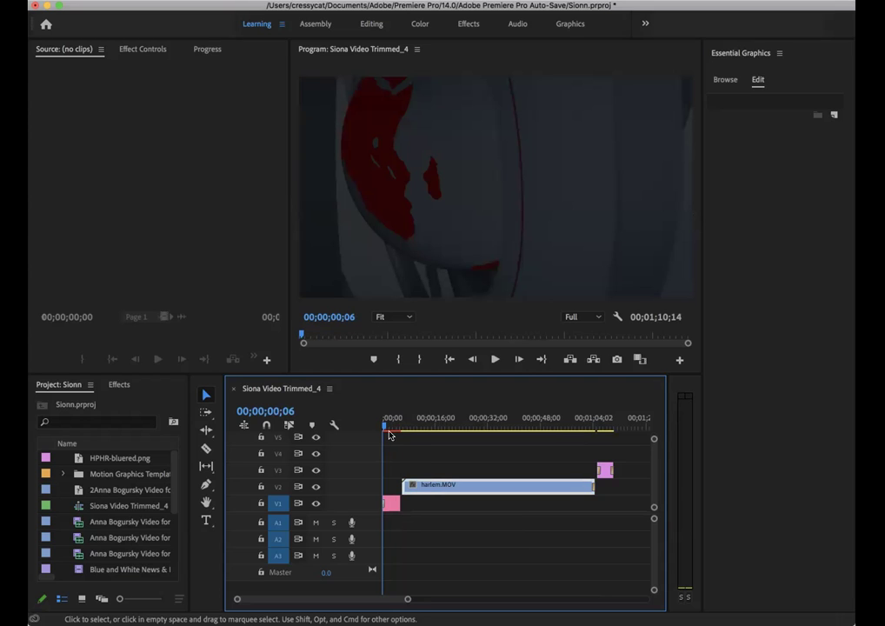
pyautogui.moveTo(391, 426); pyautogui.dragTo(413, 429)
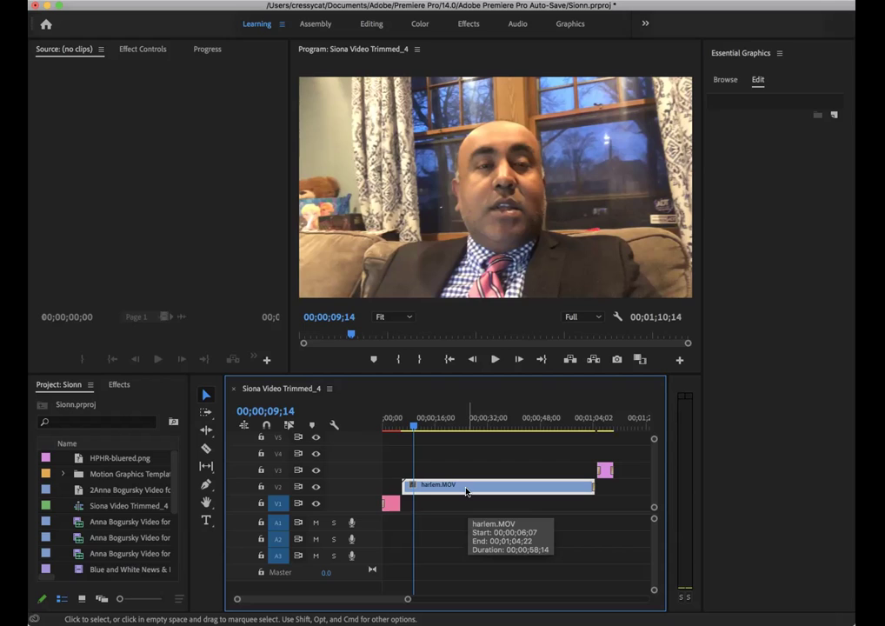
pyautogui.press('Delete')
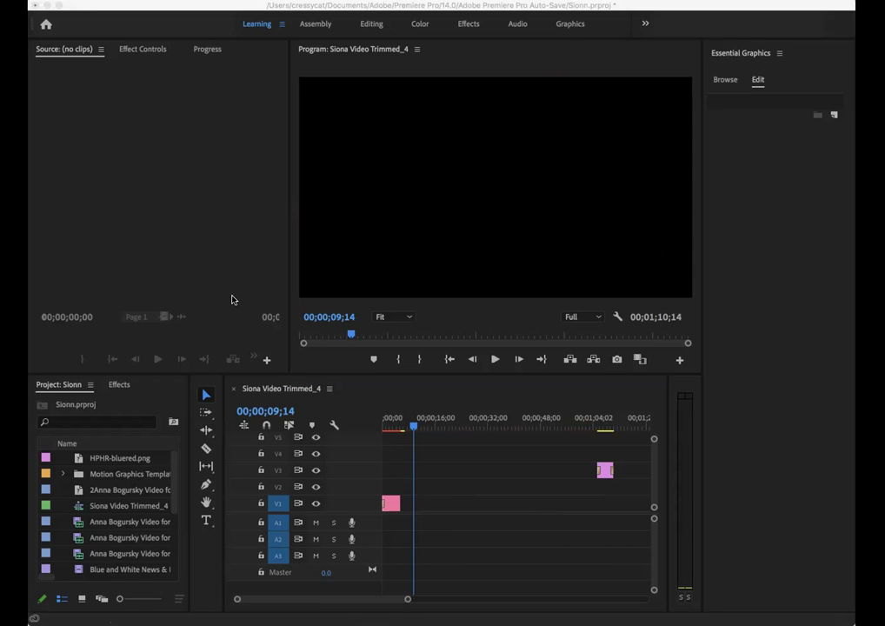
# Step: Place the Harvard PH Op-Ed video on tracks V1 and A1, directly after the intro clip
pyautogui.moveTo(208, 299); pyautogui.dragTo(404, 500)
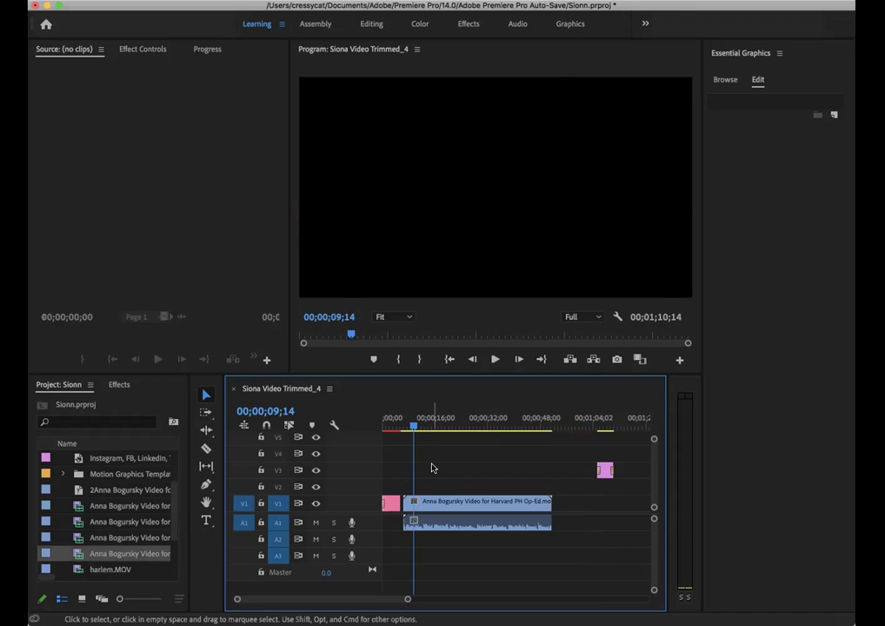
pyautogui.moveTo(446, 525); pyautogui.dragTo(442, 528)
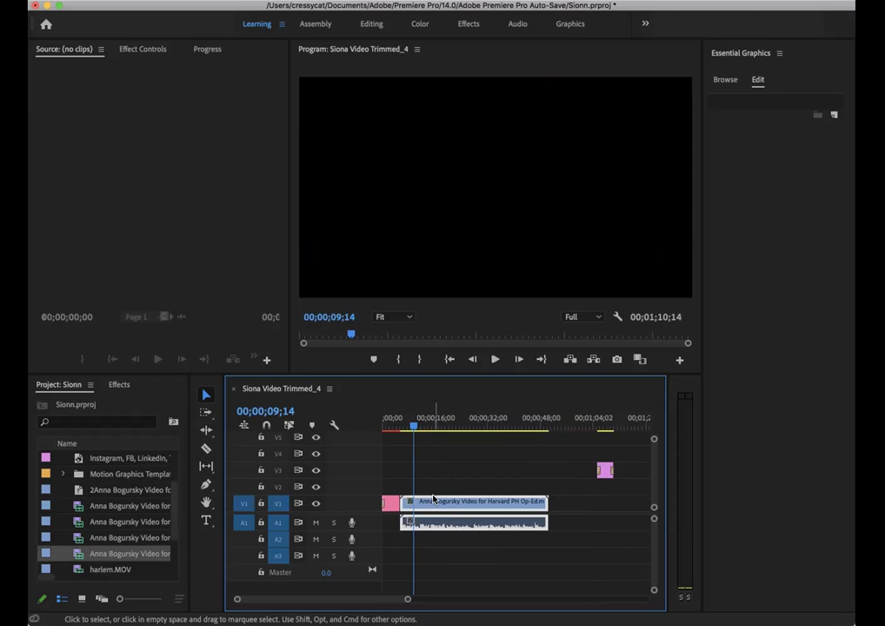
pyautogui.click(446, 548)
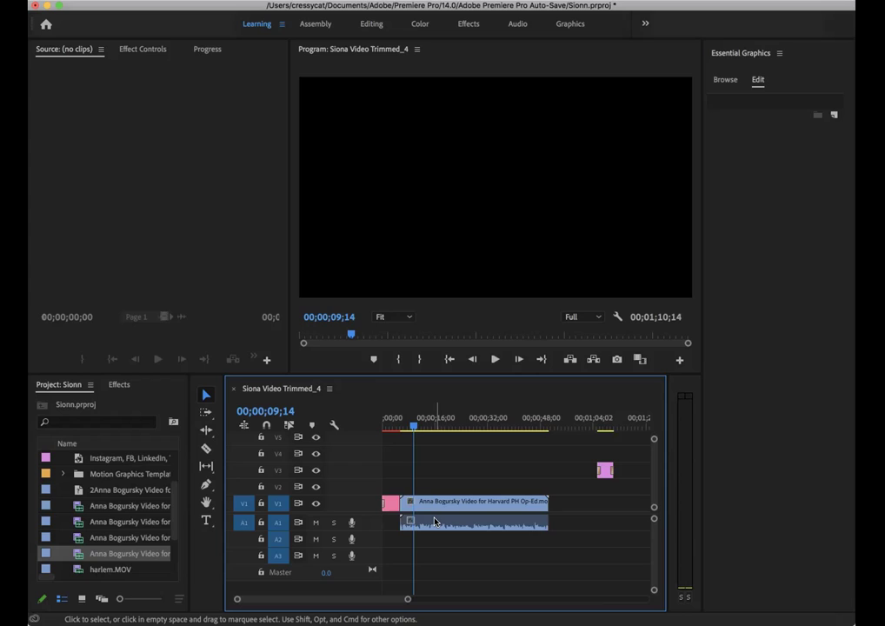
# Step: Inspect the Op-Ed clip's separate audio and video parts, and preview the clip's opening seconds in the sequence
pyautogui.click(436, 520)
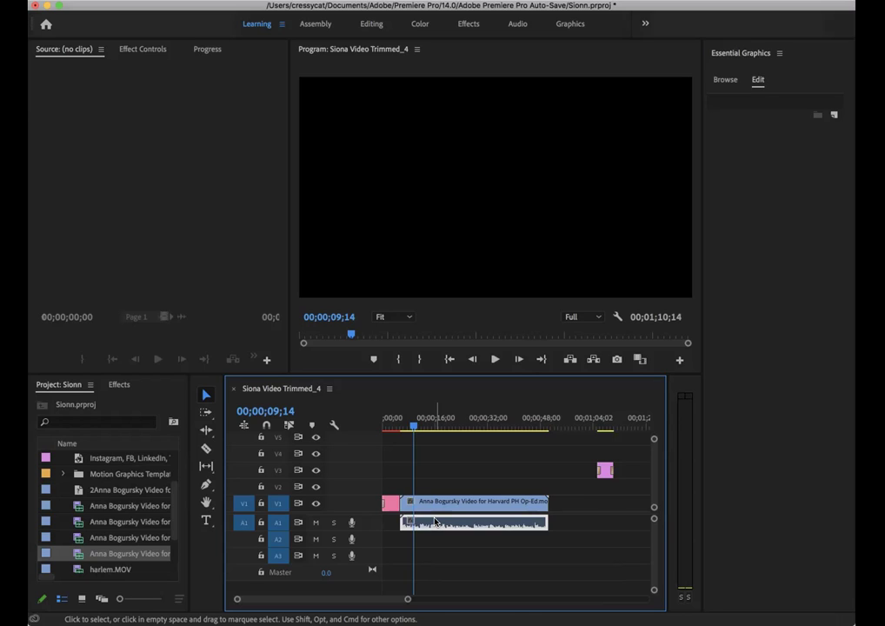
pyautogui.click(429, 502)
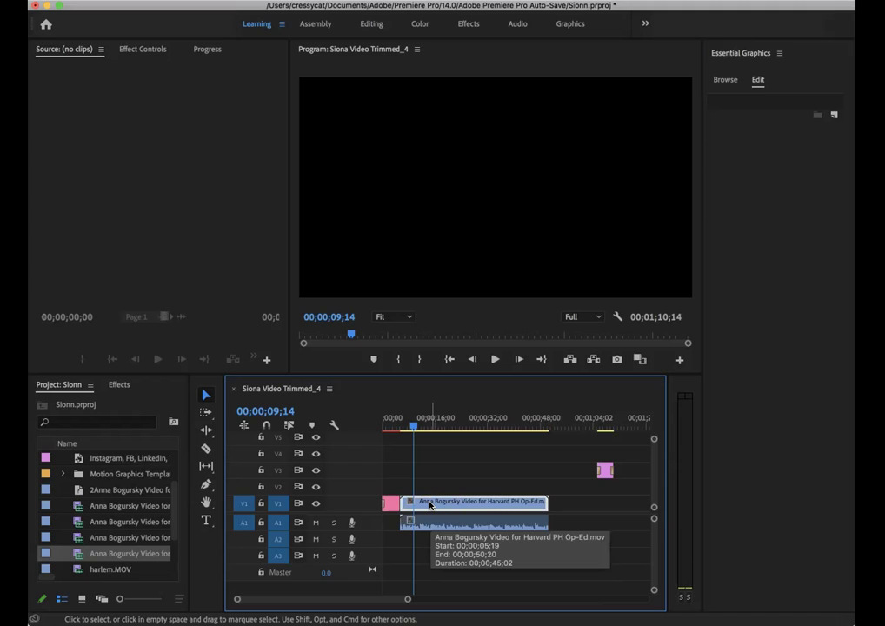
pyautogui.moveTo(414, 426)
pyautogui.mouseDown()
pyautogui.moveTo(436, 426)
pyautogui.moveTo(417, 430)
pyautogui.mouseUp()
pyautogui.doubleClick(432, 504)
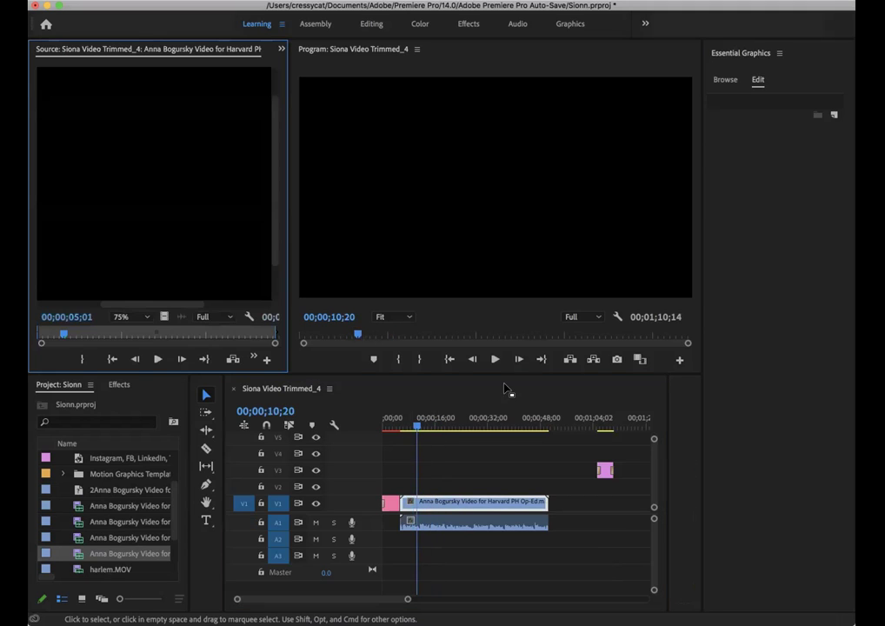
pyautogui.click(494, 359)
pyautogui.click(494, 359)
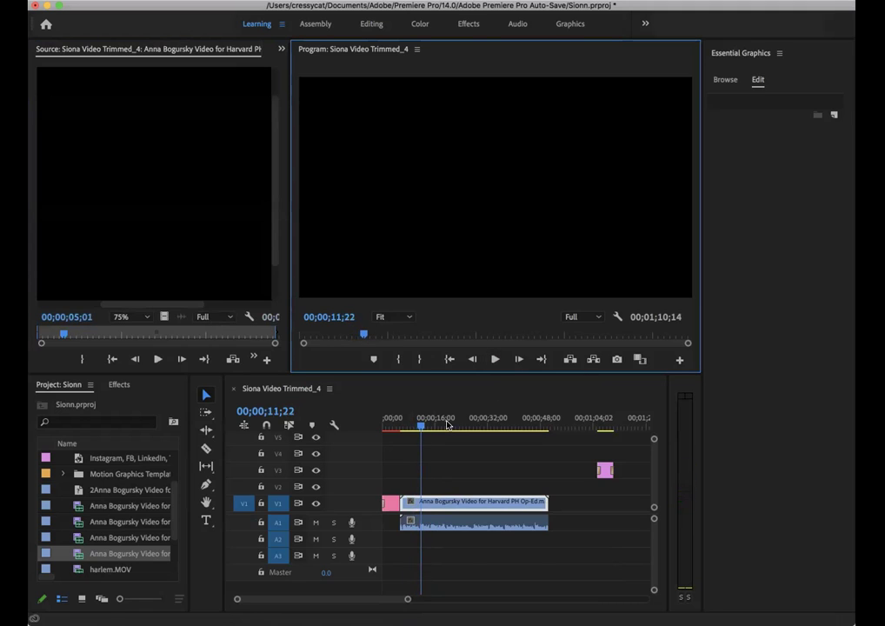
pyautogui.click(416, 430)
pyautogui.moveTo(417, 430); pyautogui.dragTo(408, 430)
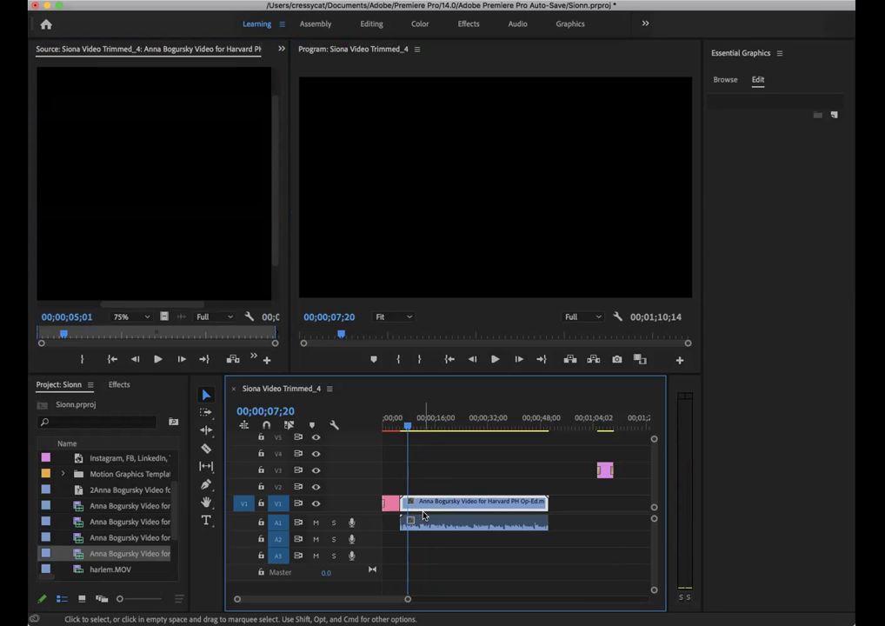
# Step: Try shifting the Op-Ed clip's audio on A1 out of alignment with its video, and undo the shift
pyautogui.moveTo(423, 515); pyautogui.dragTo(436, 529)
pyautogui.moveTo(434, 531); pyautogui.dragTo(427, 525)
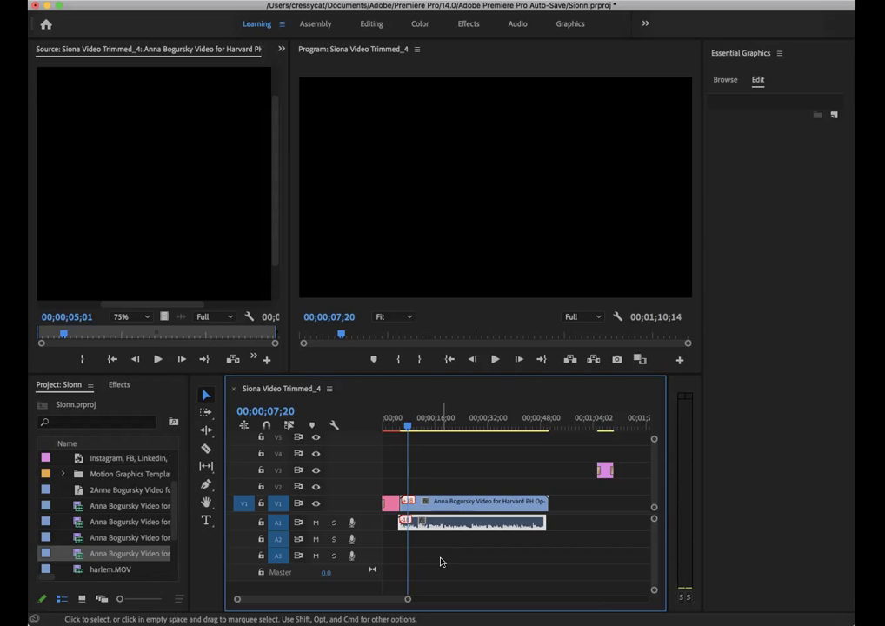
pyautogui.press('super+z')
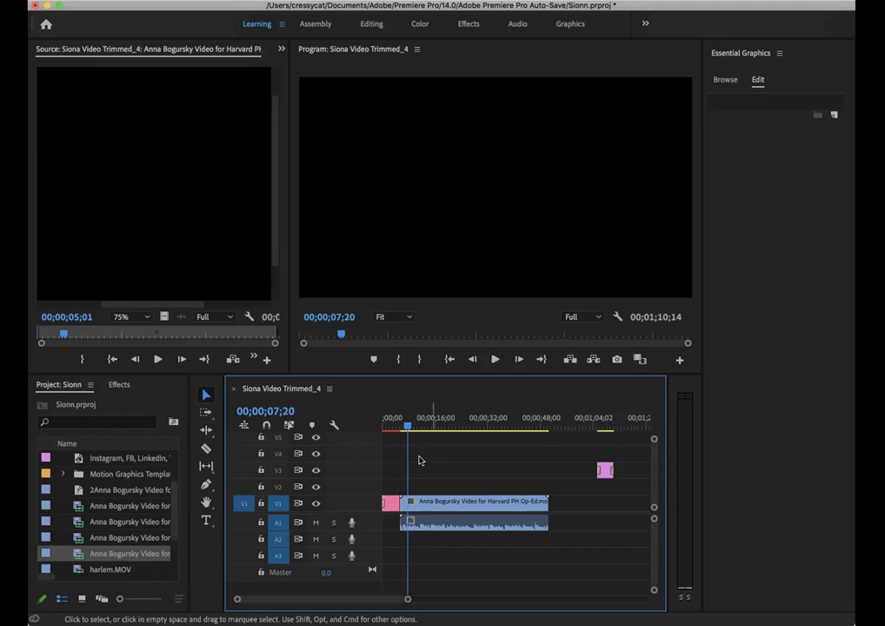
# Step: Select the Op-Ed clip's video and audio together and examine the clip commands available for them
pyautogui.click(415, 502)
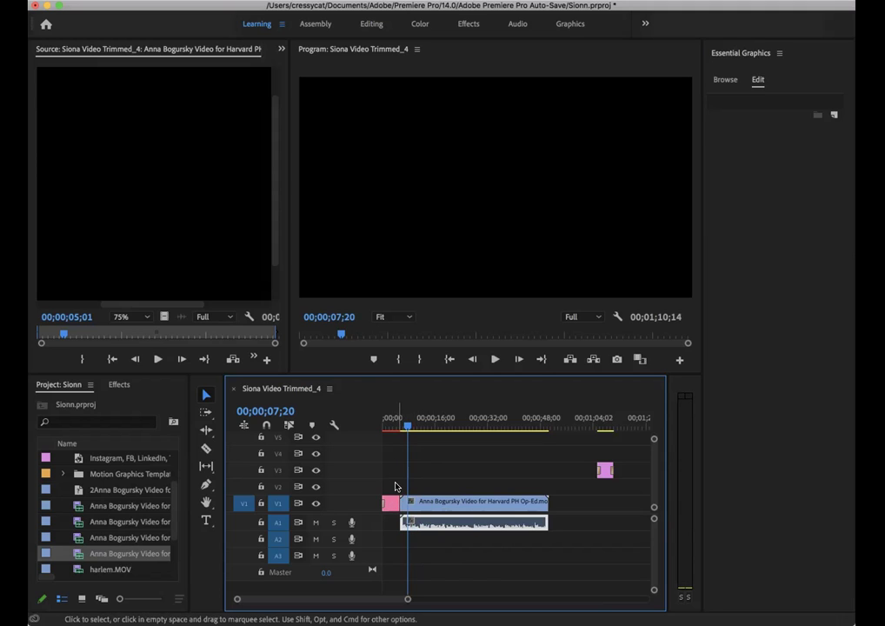
pyautogui.click(397, 489)
pyautogui.moveTo(414, 482); pyautogui.dragTo(436, 544)
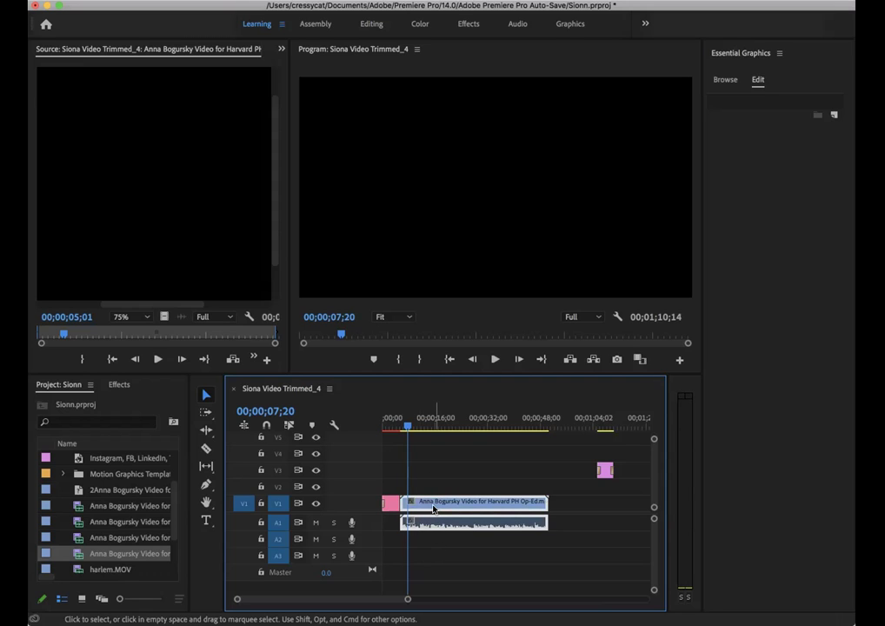
pyautogui.rightClick(433, 508)
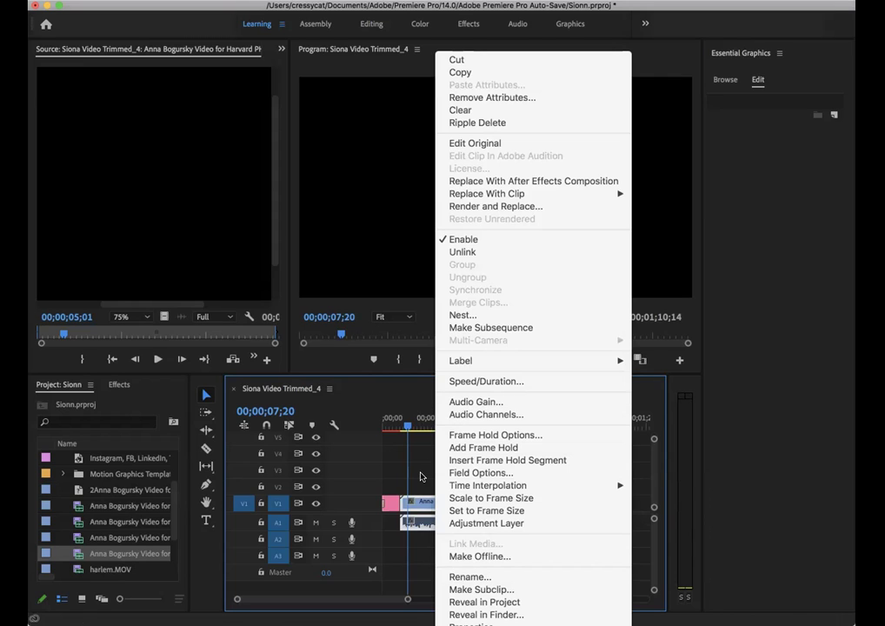
pyautogui.click(451, 506)
pyautogui.rightClick(451, 505)
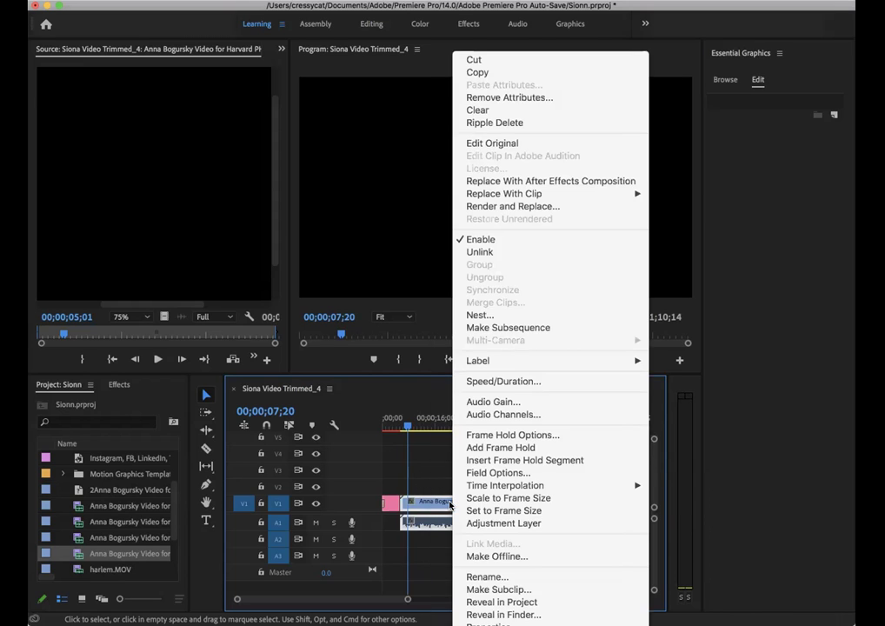
pyautogui.doubleClick(434, 494)
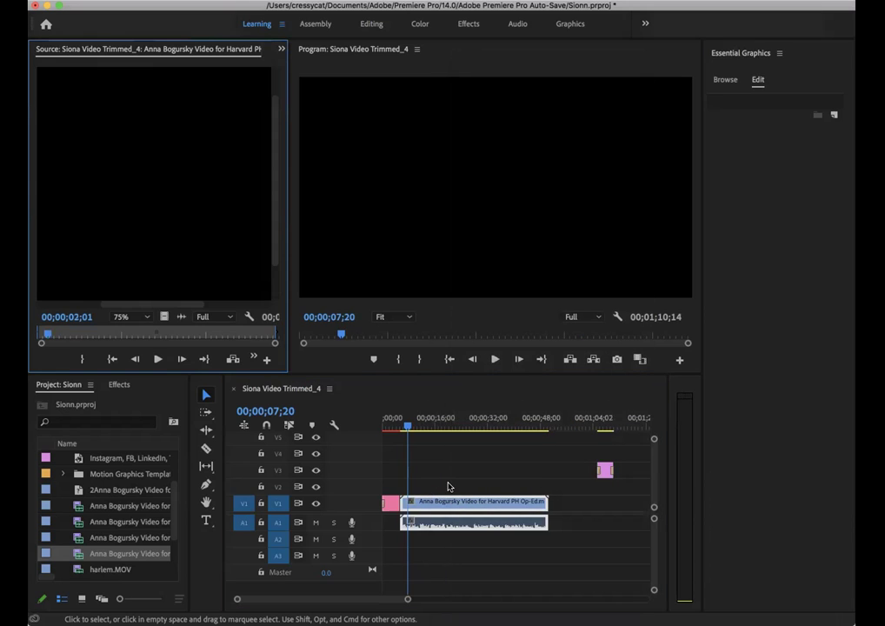
pyautogui.click(450, 487)
pyautogui.rightClick(459, 503)
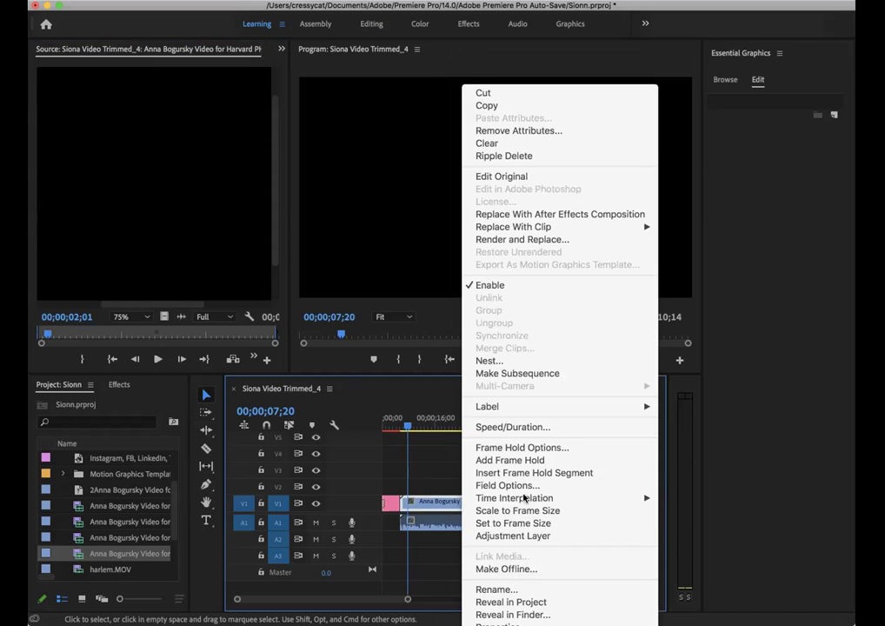
pyautogui.moveTo(527, 498)
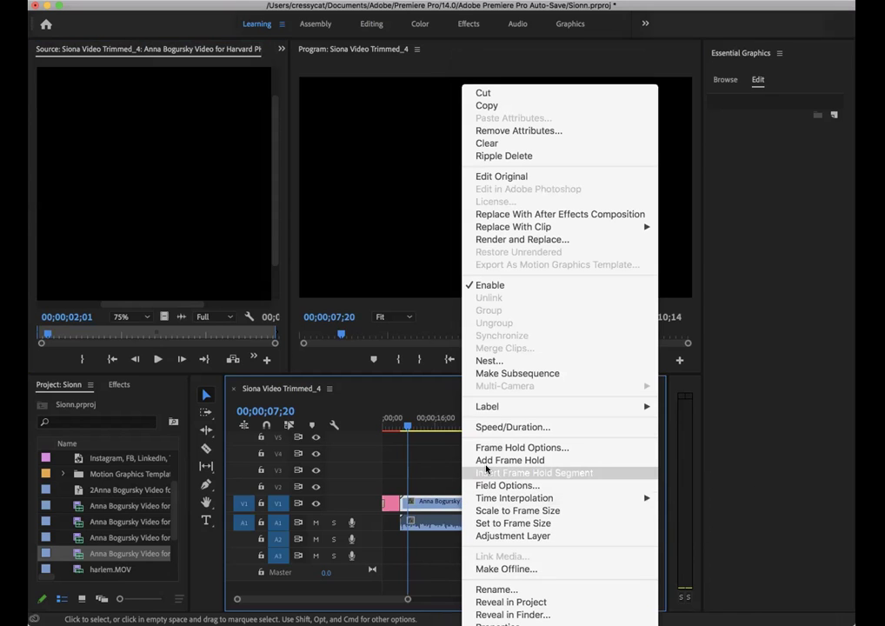
pyautogui.click(442, 474)
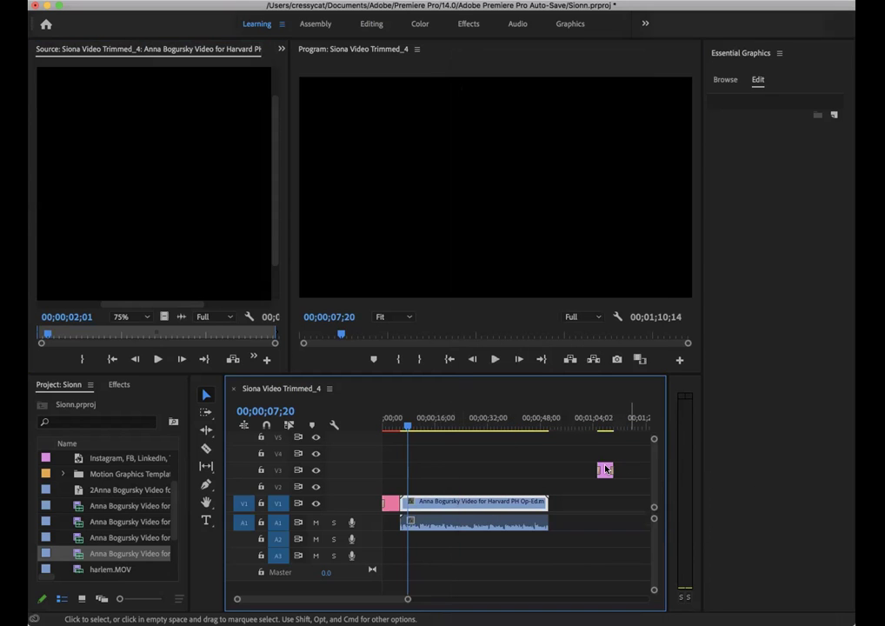
# Step: Move the closing logo graphic from V3 to V2 so it starts where the Op-Ed clip ends
pyautogui.moveTo(604, 470); pyautogui.dragTo(535, 486)
pyautogui.moveTo(407, 427); pyautogui.dragTo(504, 430)
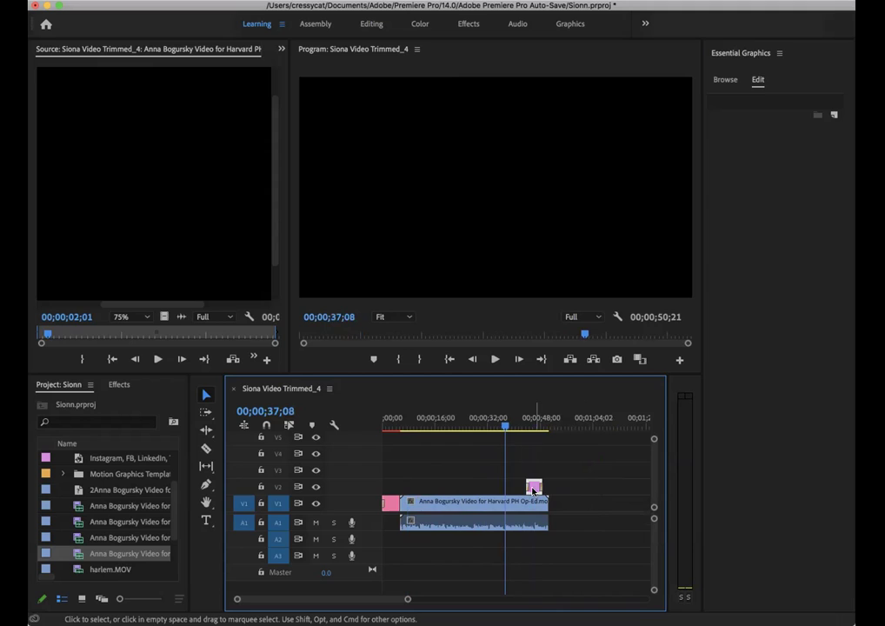
pyautogui.moveTo(534, 486); pyautogui.dragTo(555, 488)
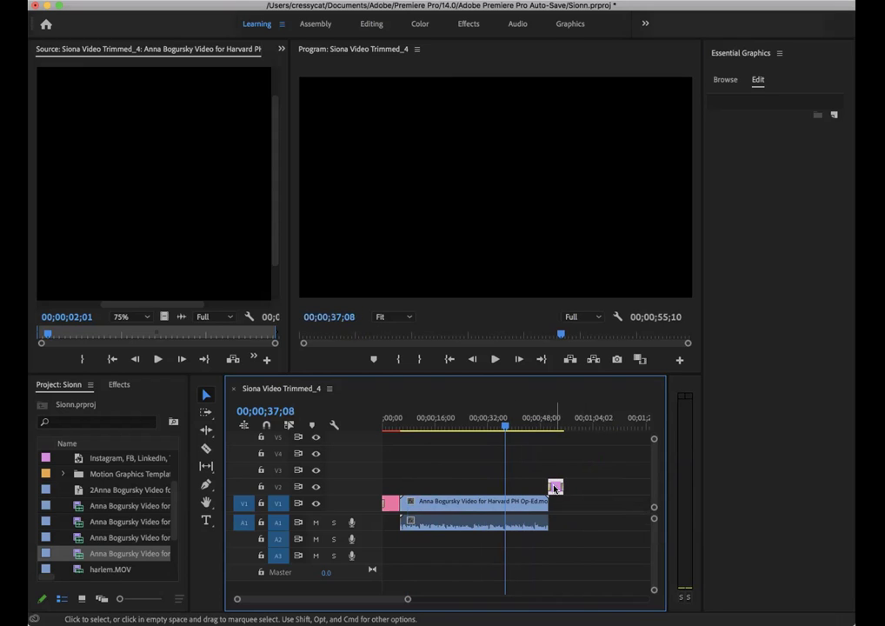
pyautogui.rightClick(554, 488)
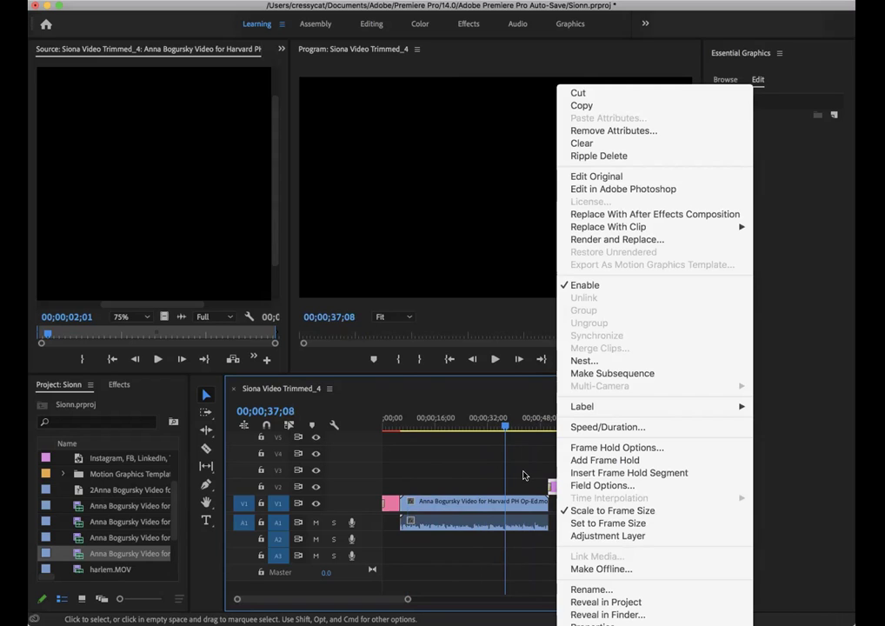
pyautogui.click(523, 475)
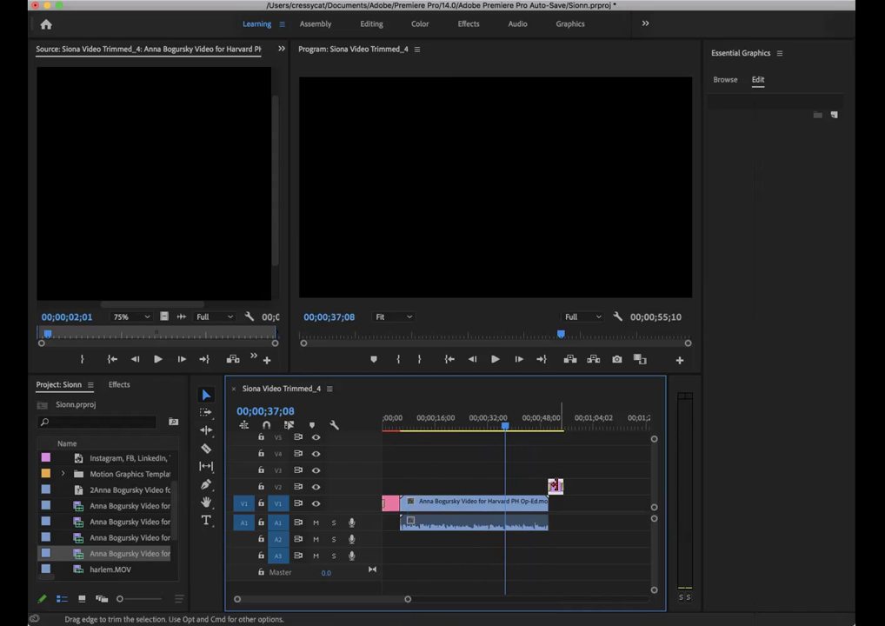
pyautogui.rightClick(555, 485)
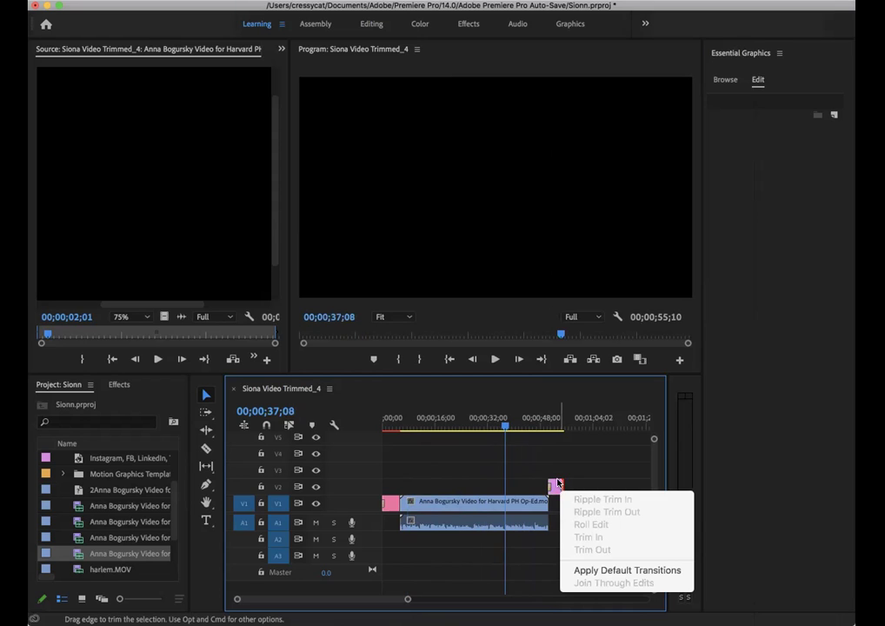
pyautogui.click(557, 470)
pyautogui.rightClick(557, 488)
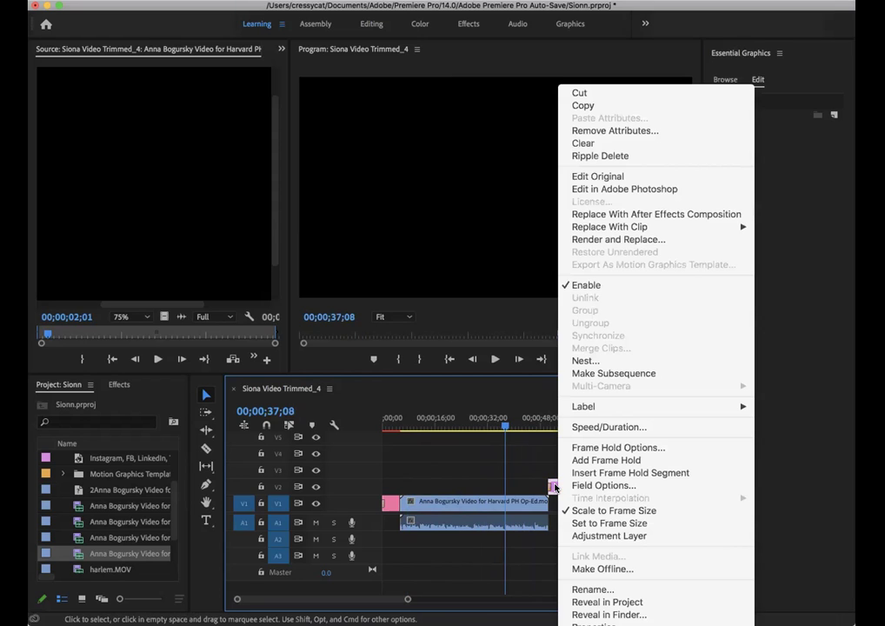
pyautogui.click(547, 482)
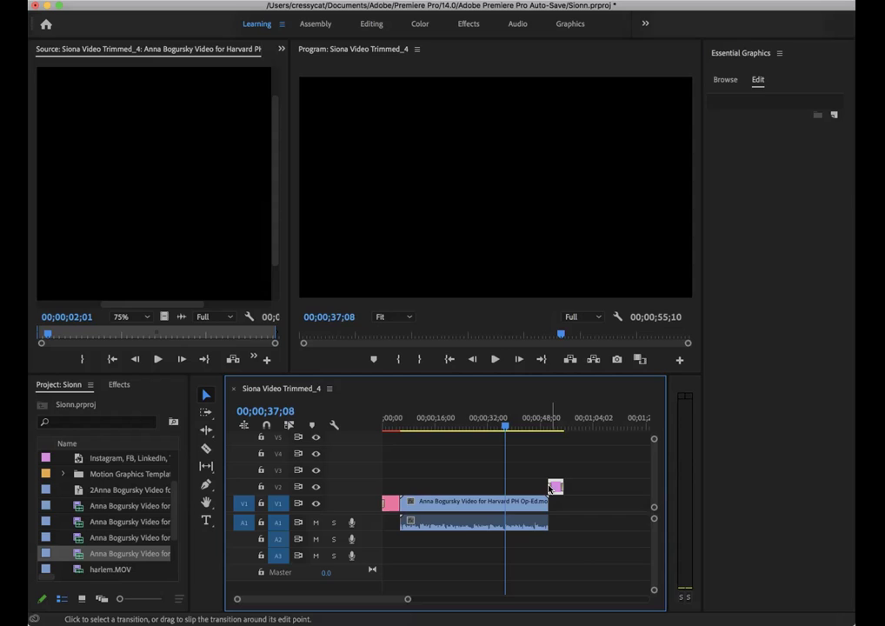
# Step: Set the duration of the transition at the start of the closing logo graphic on V2 to 00;00;05;00
pyautogui.rightClick(549, 488)
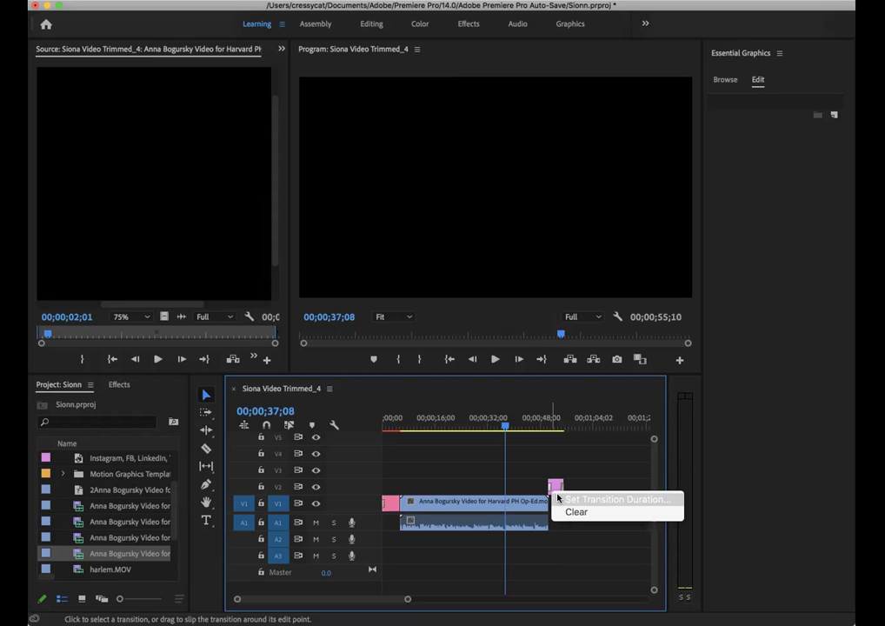
pyautogui.click(563, 499)
pyautogui.click(441, 312)
pyautogui.press('Left')
pyautogui.press('Left')
pyautogui.press('Left')
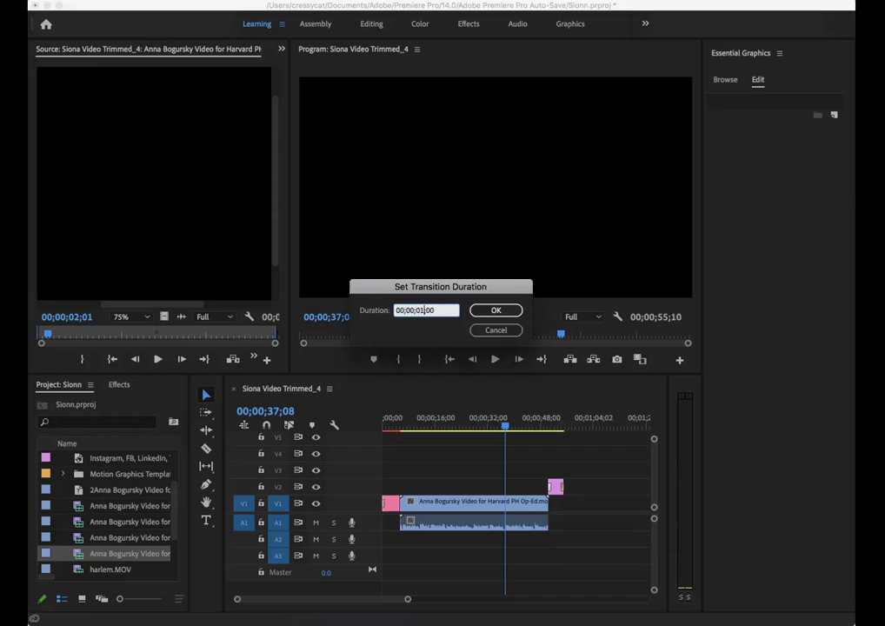
pyautogui.press('BackSpace')
pyautogui.write('5')
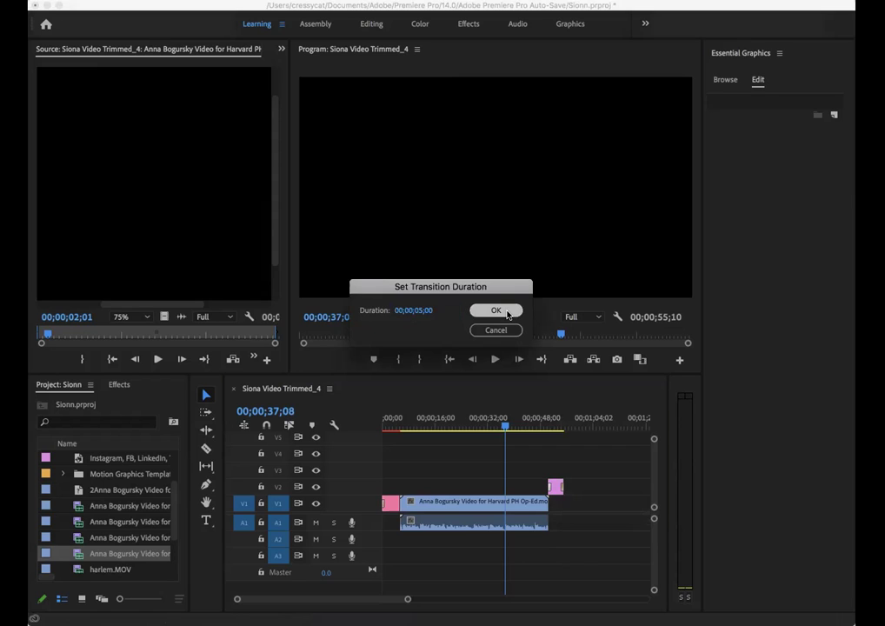
pyautogui.click(497, 311)
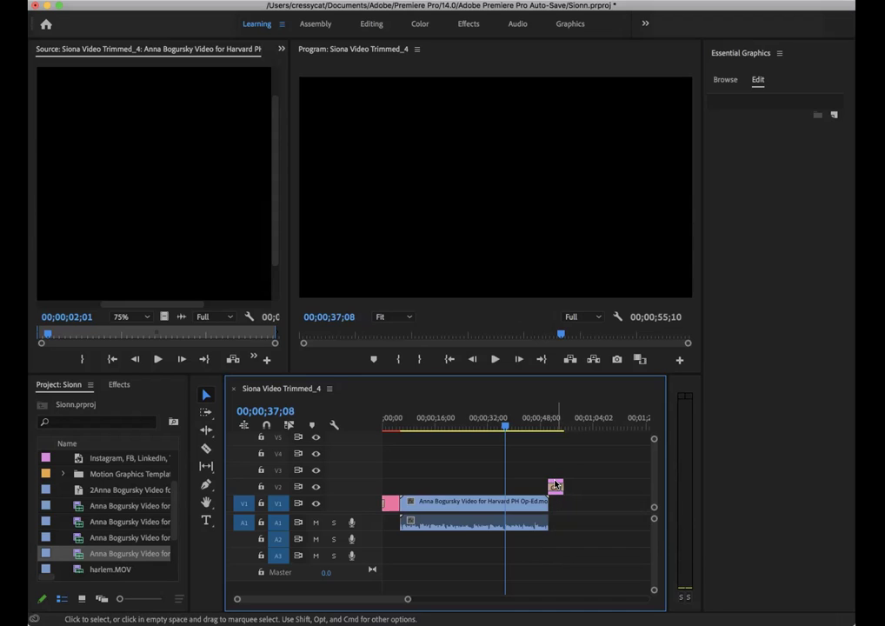
# Step: Try to change the closing logo graphic's clip duration on V2, entering 10 in its speed and duration settings
pyautogui.rightClick(554, 485)
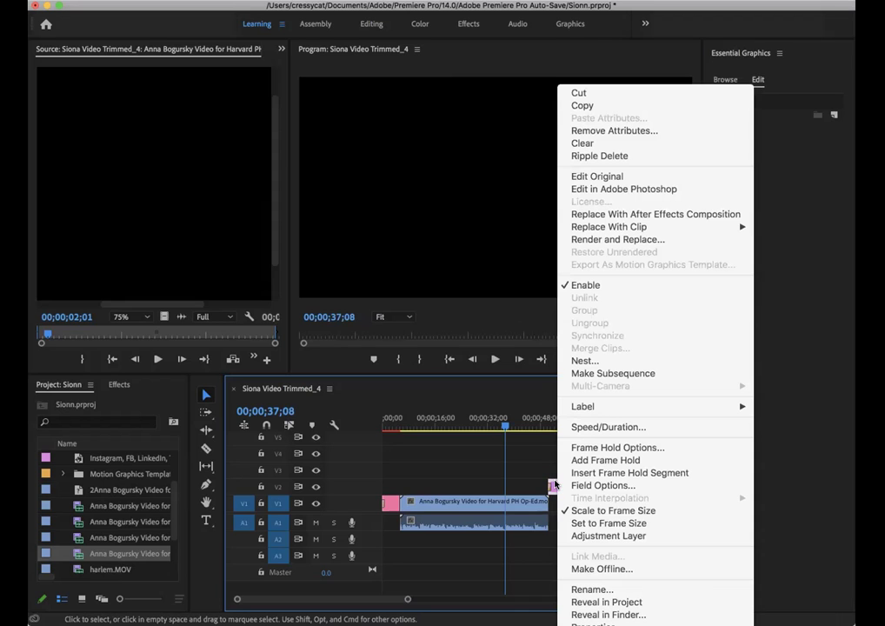
pyautogui.click(606, 427)
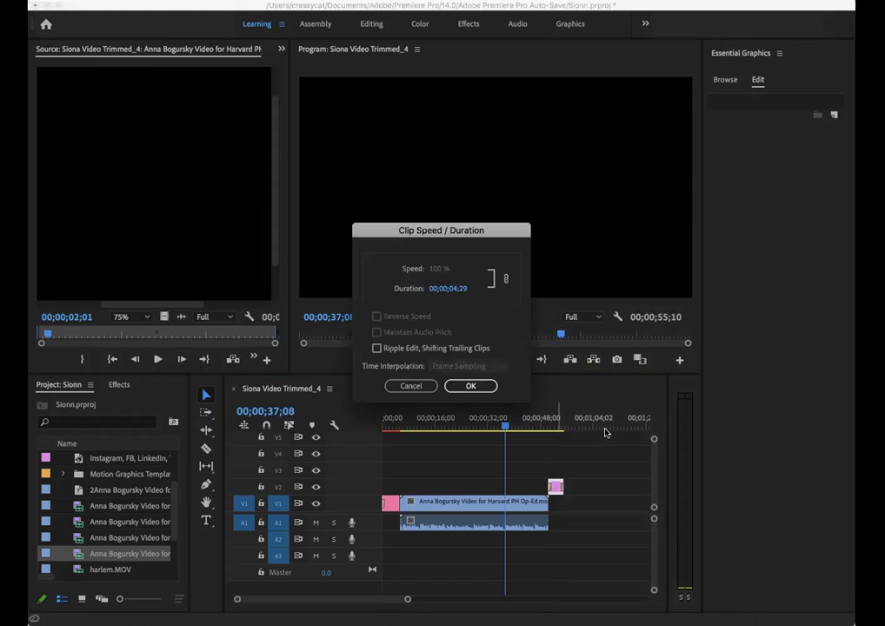
pyautogui.click(451, 288)
pyautogui.click(461, 287)
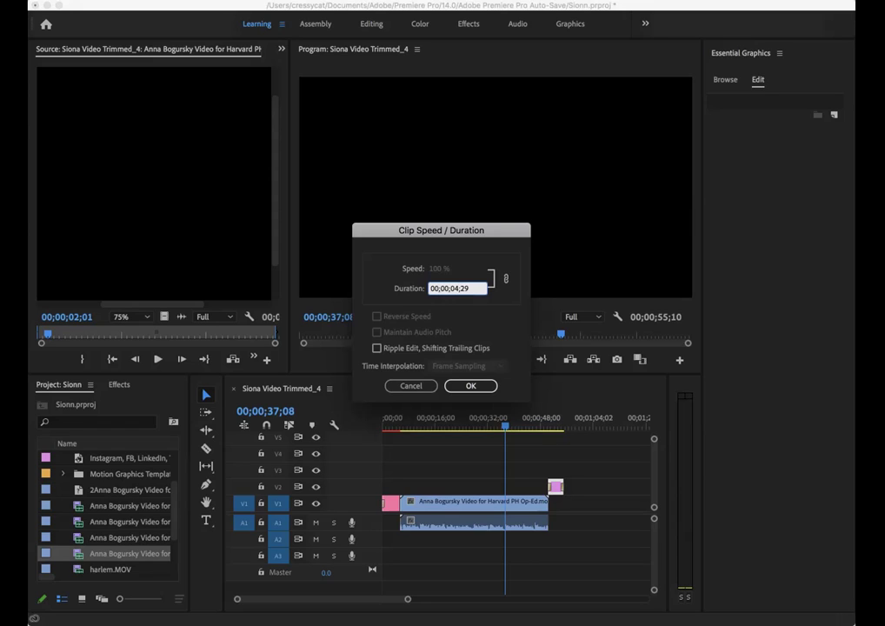
pyautogui.press('BackSpace')
pyautogui.write('10')
pyautogui.click(471, 386)
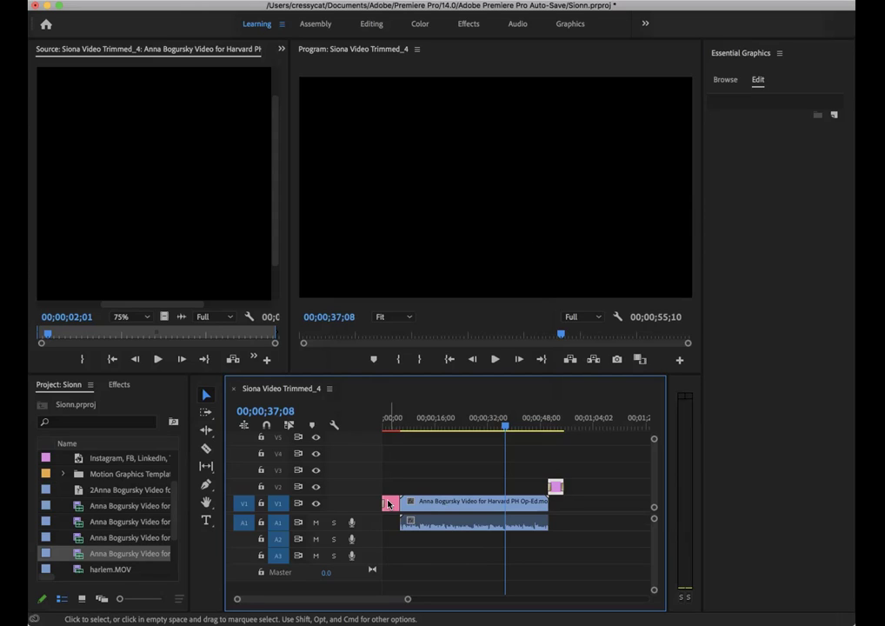
# Step: Examine the Op-Ed clip and the News Intro graphic on V1, checking the intro's Title and Overtitle text and scrubbing through its animation
pyautogui.moveTo(451, 478); pyautogui.dragTo(451, 536)
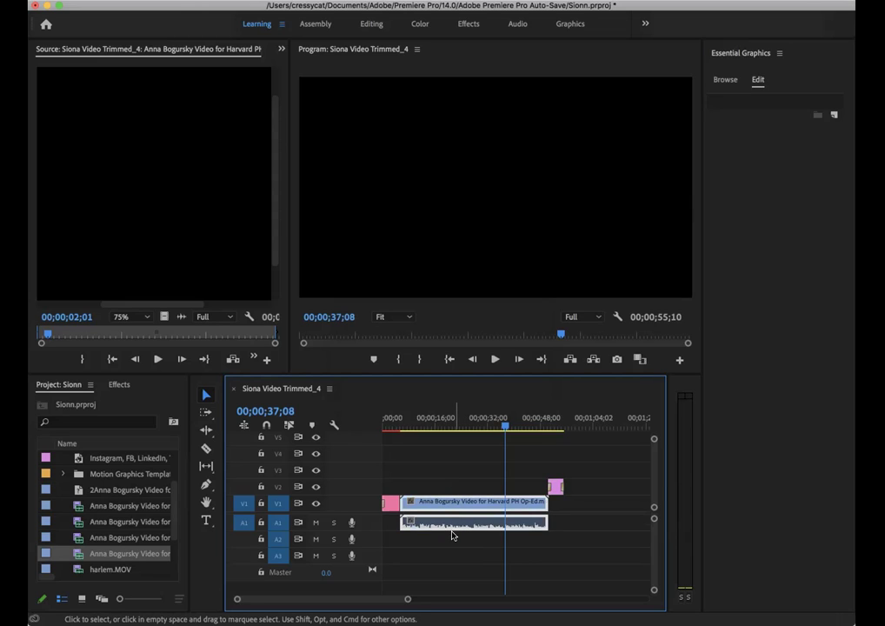
pyautogui.click(390, 503)
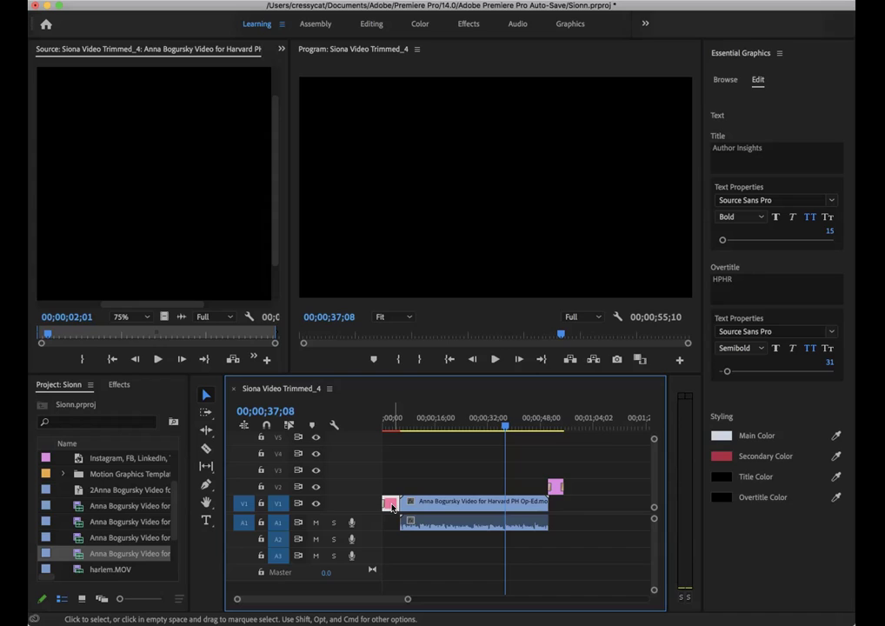
pyautogui.moveTo(391, 507)
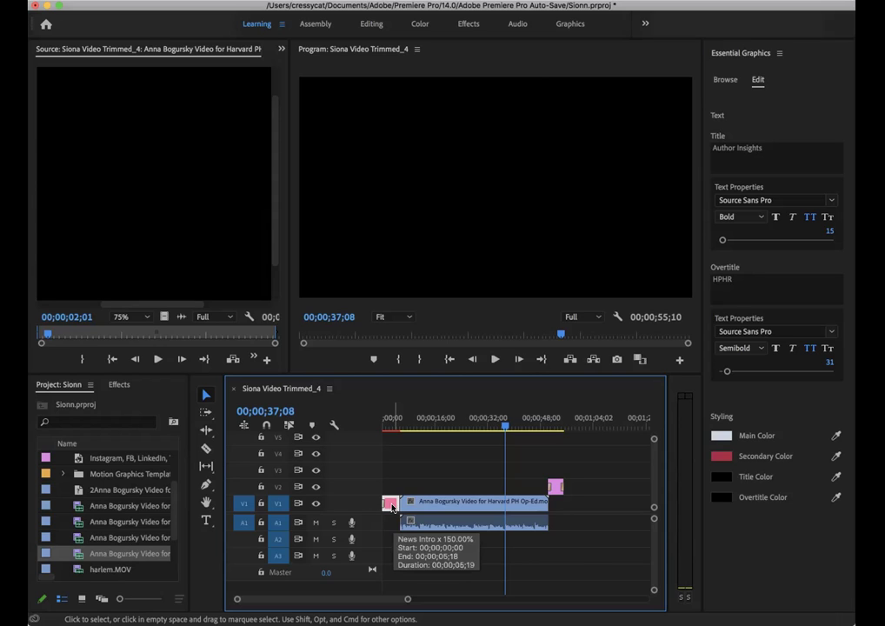
pyautogui.click(743, 148)
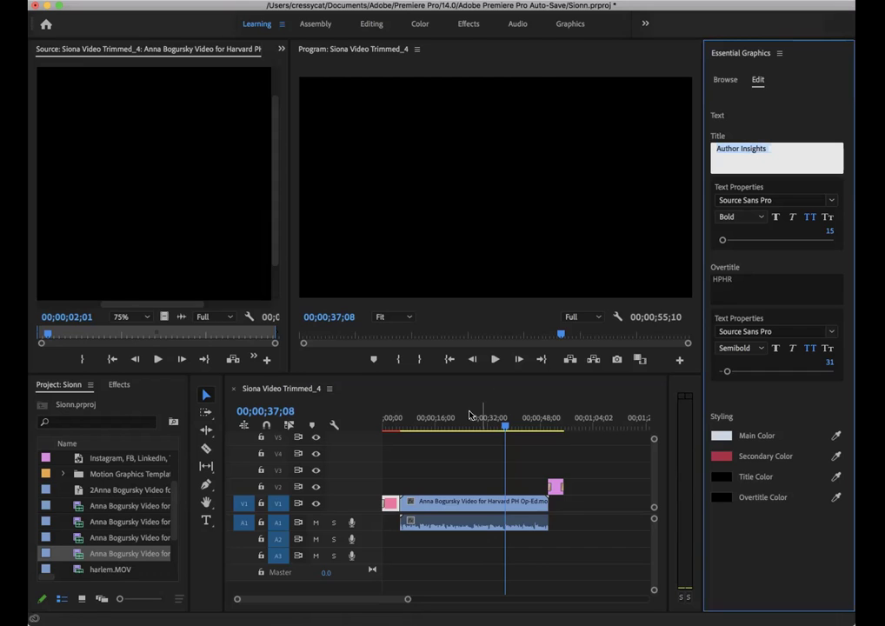
pyautogui.moveTo(504, 430); pyautogui.dragTo(385, 430)
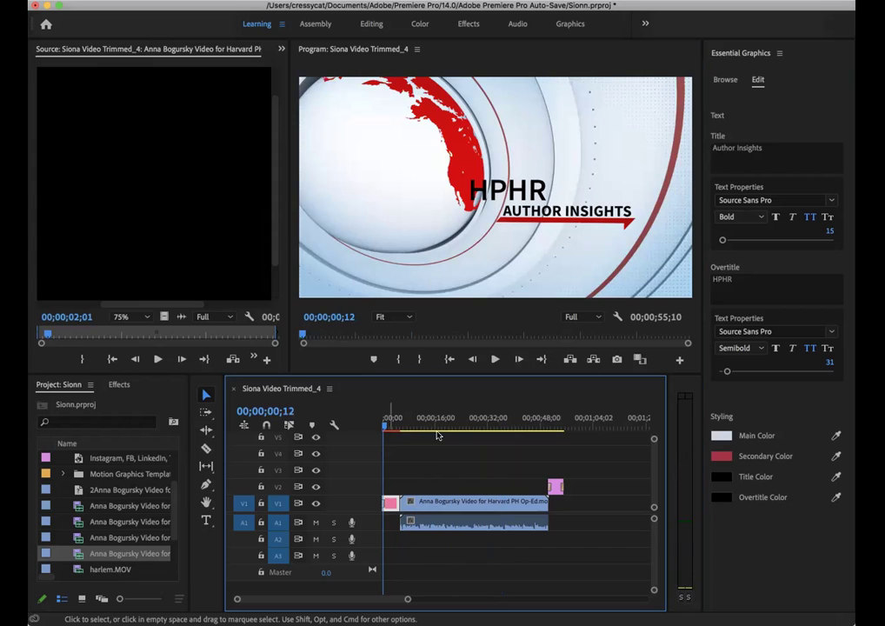
pyautogui.click(739, 279)
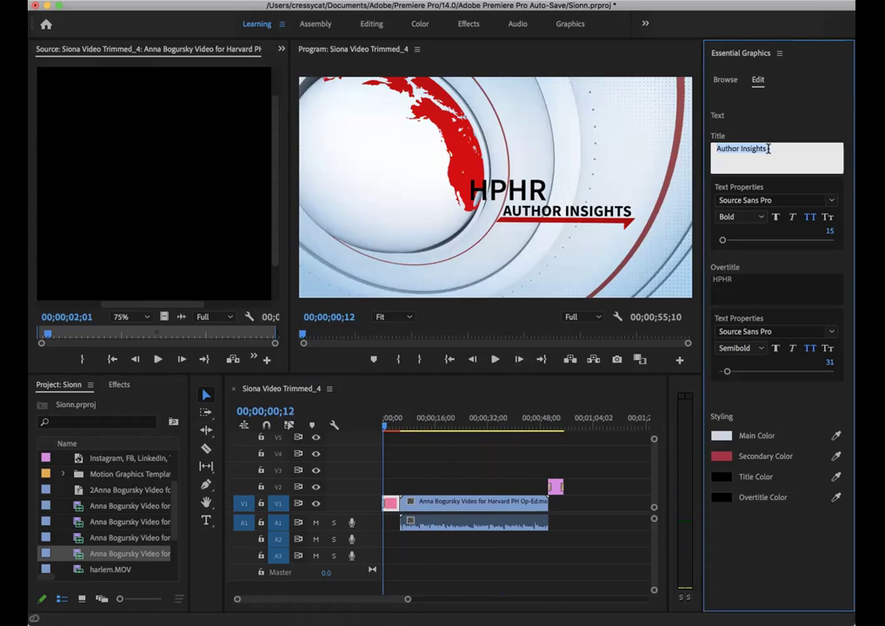
pyautogui.click(740, 288)
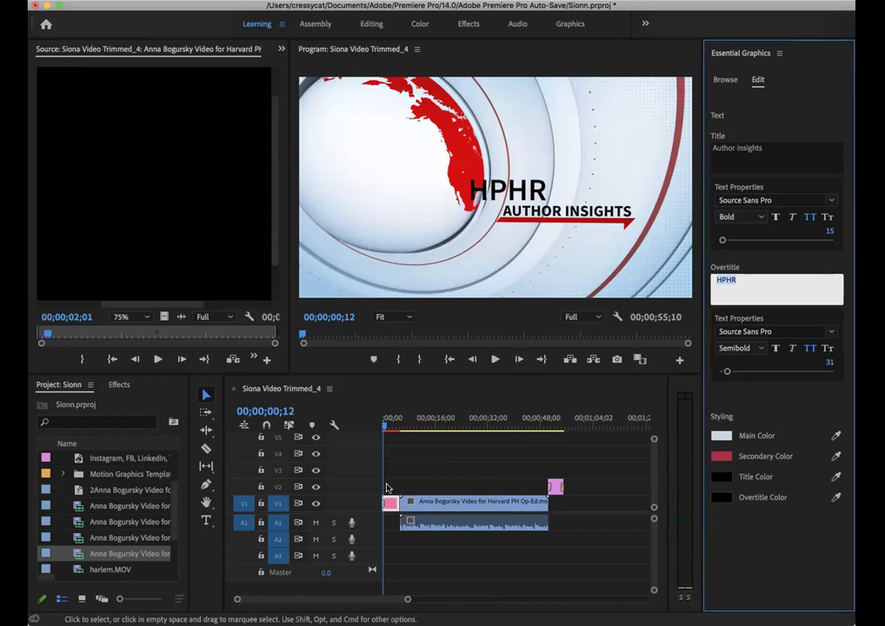
pyautogui.click(384, 420)
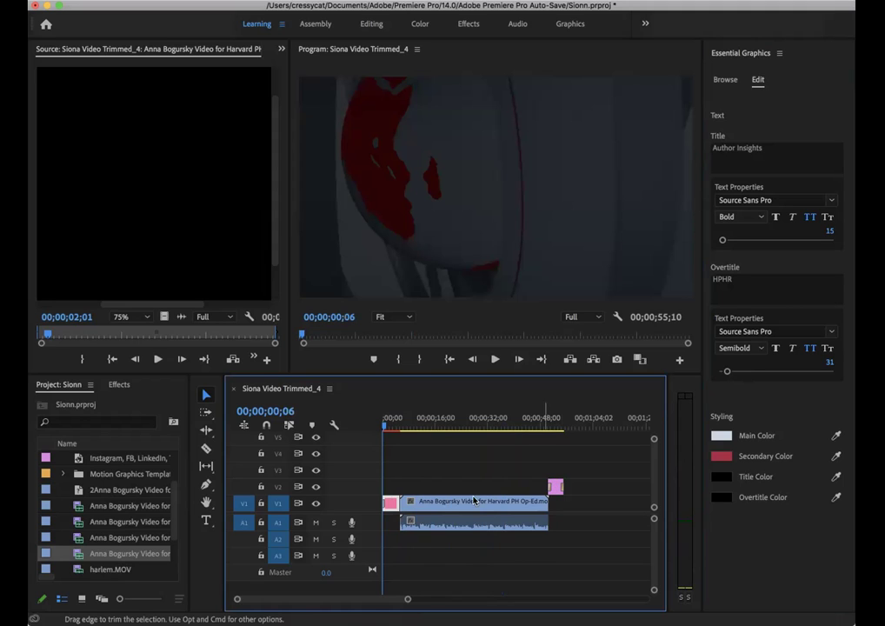
pyautogui.click(402, 427)
pyautogui.moveTo(404, 432)
pyautogui.mouseDown()
pyautogui.moveTo(412, 432)
pyautogui.moveTo(394, 433)
pyautogui.mouseUp()
pyautogui.click(390, 430)
# Step: Change the News Intro graphic's Overtitle to "Changing Text" and its Title to "Text", and check the frame at 00;00;02;00
pyautogui.click(385, 501)
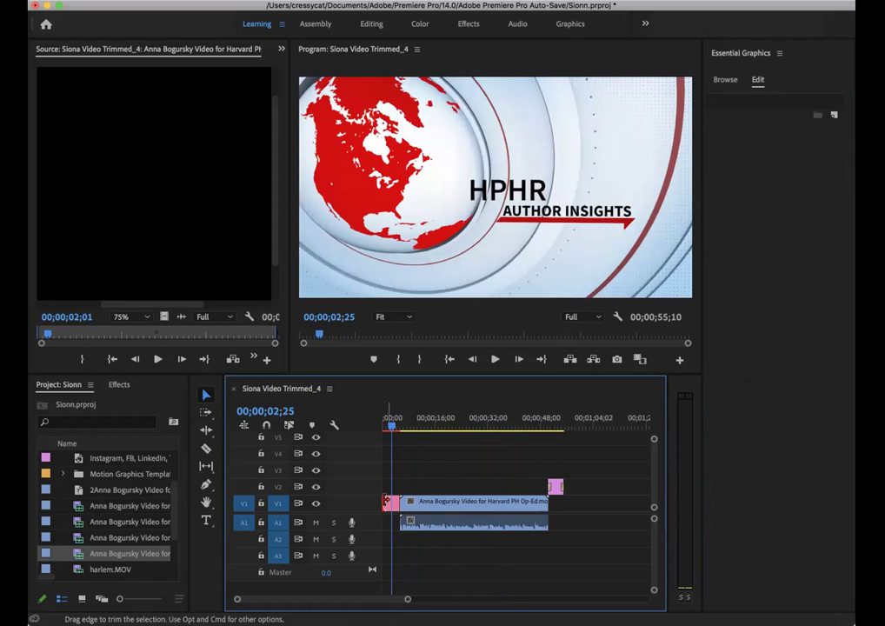
pyautogui.click(389, 503)
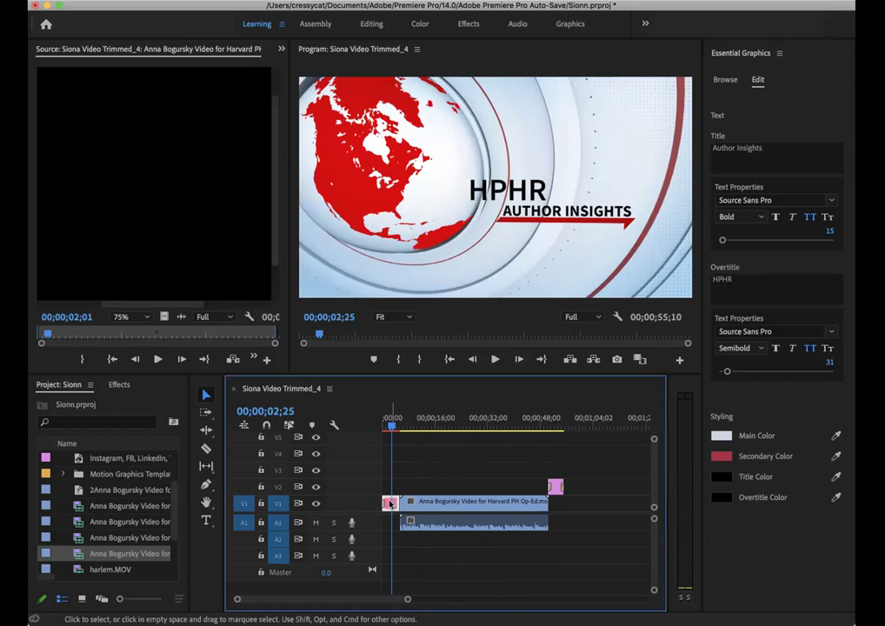
pyautogui.click(737, 280)
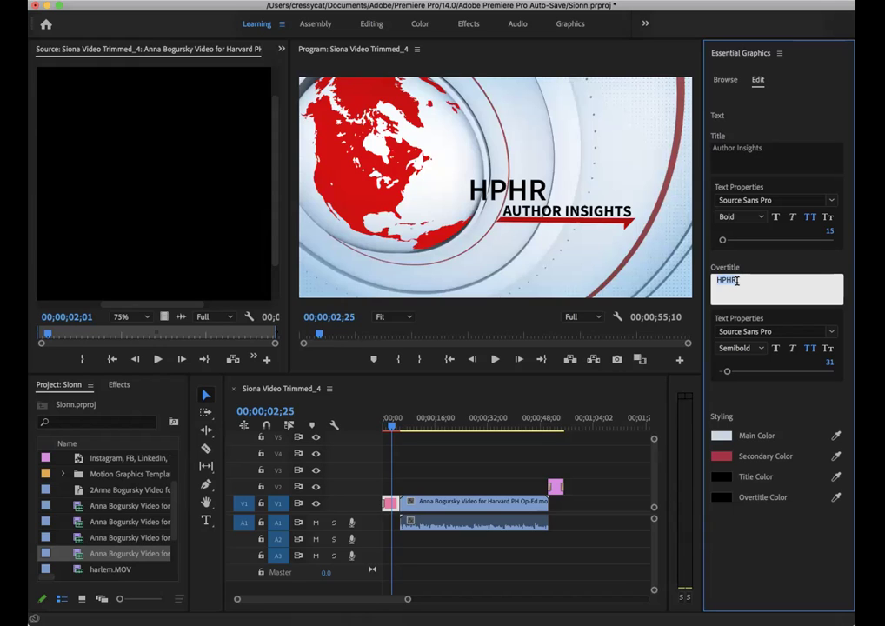
pyautogui.write('Changing Text')
pyautogui.click(775, 153)
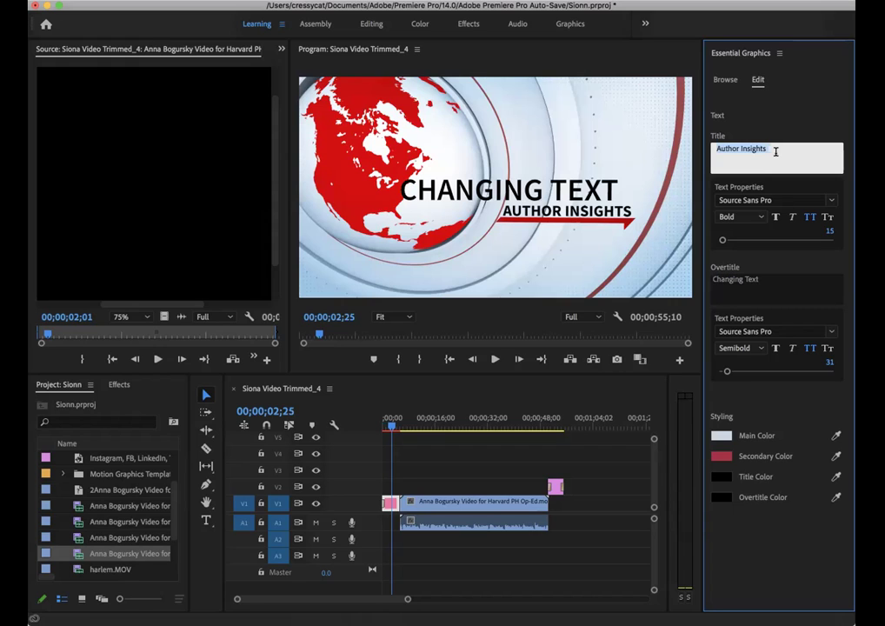
pyautogui.write('Text')
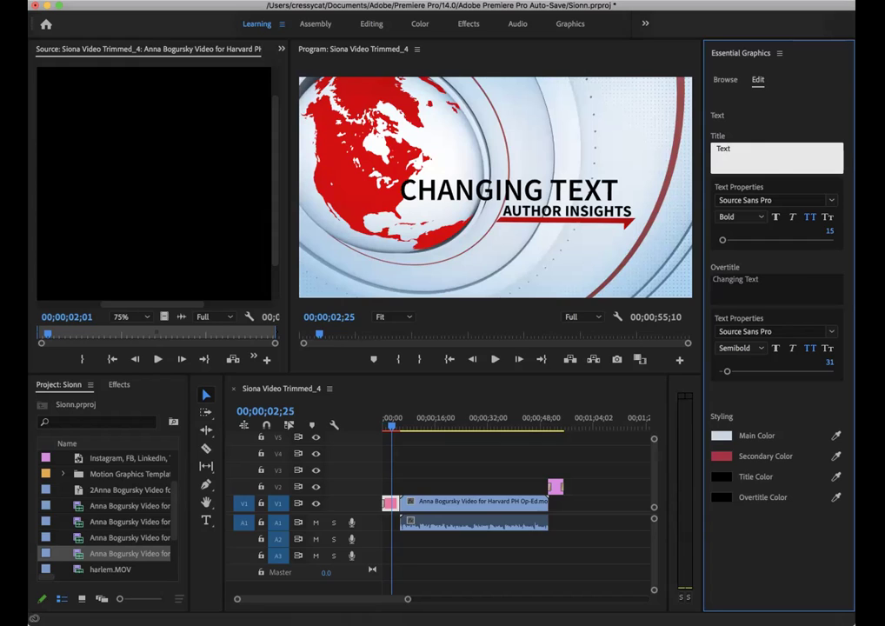
pyautogui.click(804, 120)
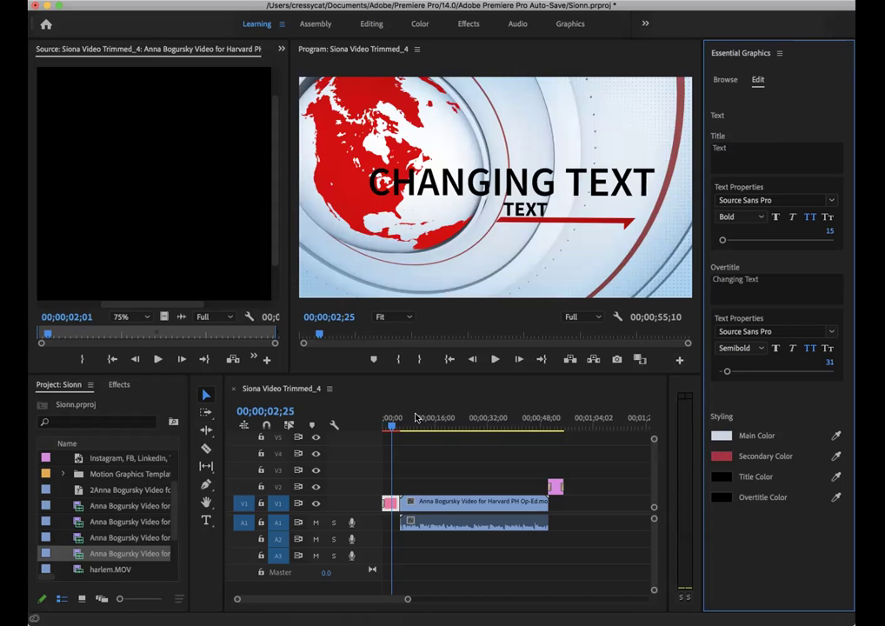
pyautogui.moveTo(395, 425)
pyautogui.mouseDown()
pyautogui.moveTo(419, 426)
pyautogui.moveTo(390, 425)
pyautogui.mouseUp()
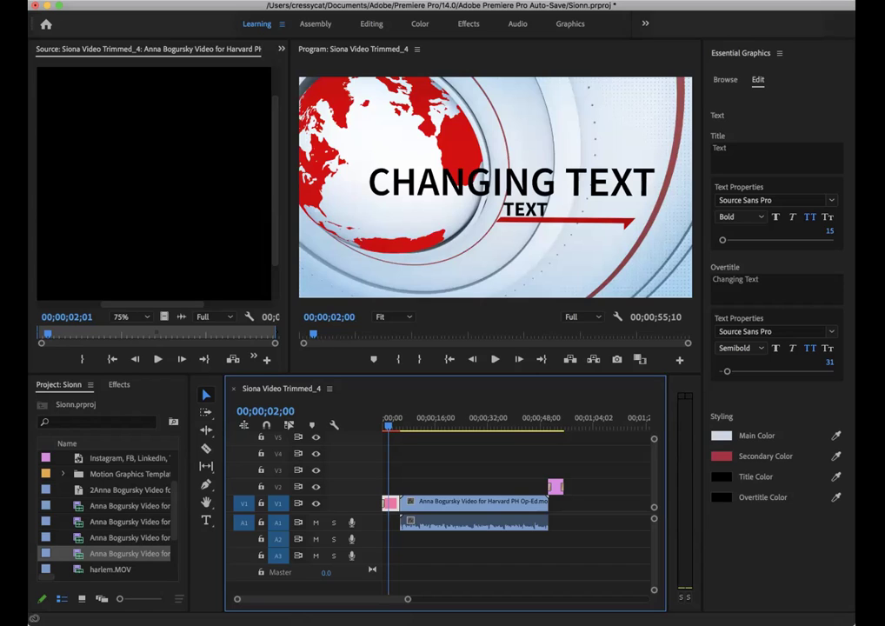
# Step: Open the media export settings for the Siona Video Trimmed_4 sequence
pyautogui.click(84, 1)
pyautogui.press('Escape')
pyautogui.click(84, 1)
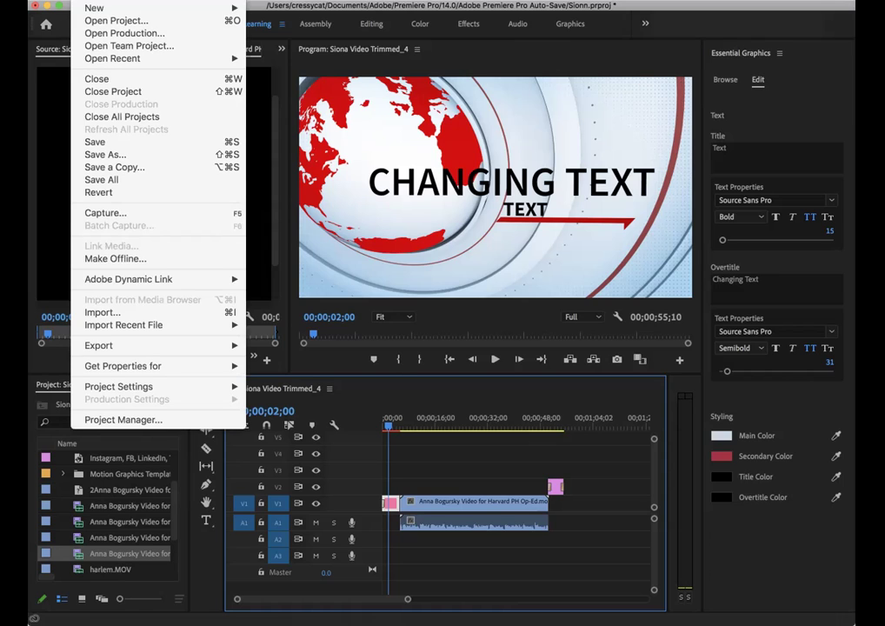
pyautogui.moveTo(104, 346)
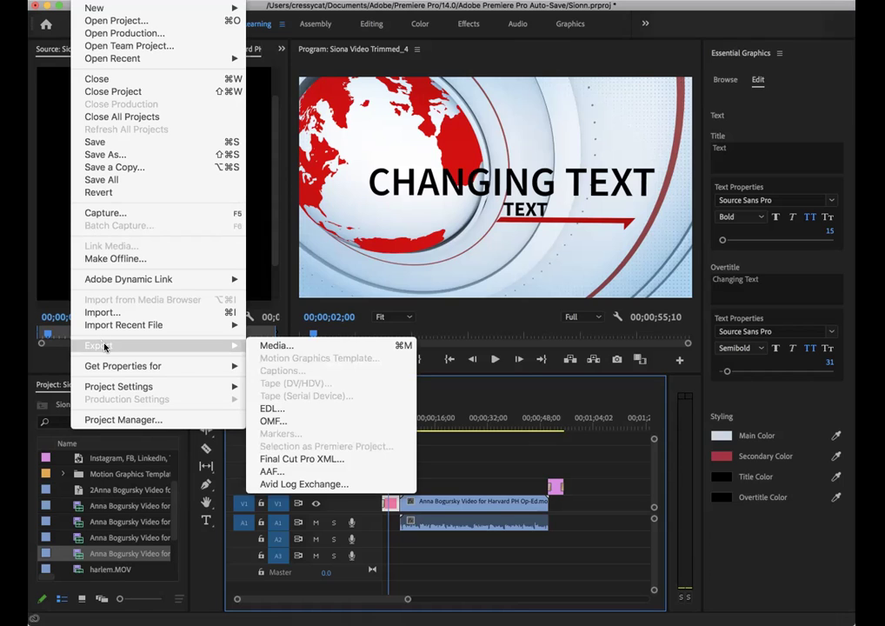
pyautogui.click(282, 346)
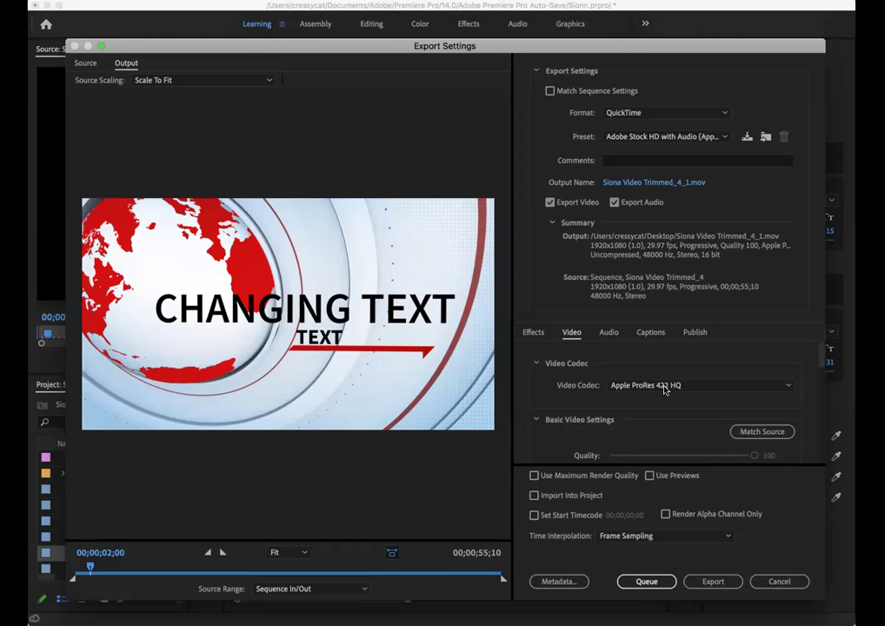
# Step: Set the export's output file name to Last Name-HPHRAuthorInsight, saved on the Desktop as a .mov video file
pyautogui.click(673, 184)
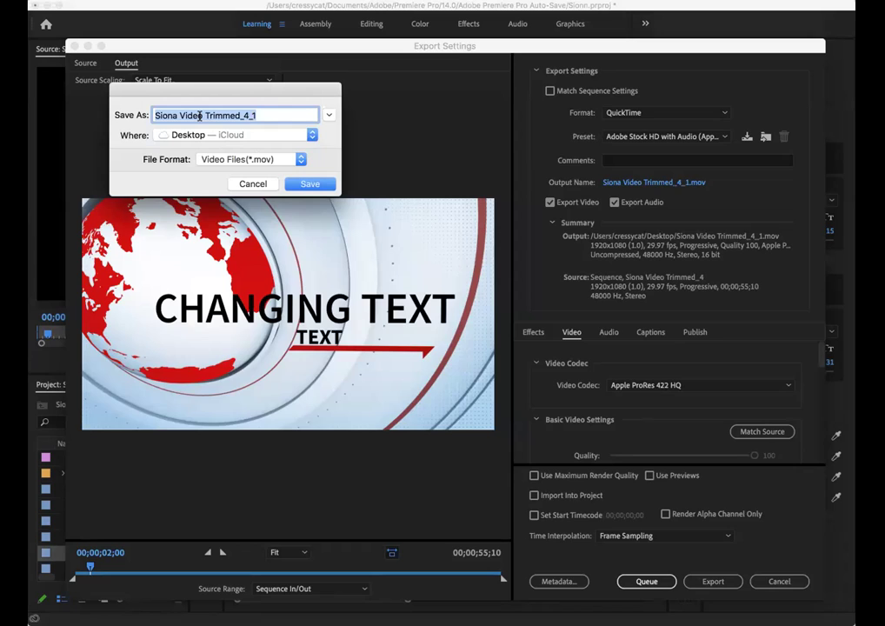
pyautogui.write('L')
pyautogui.press('BackSpace')
pyautogui.write('Last Name-')
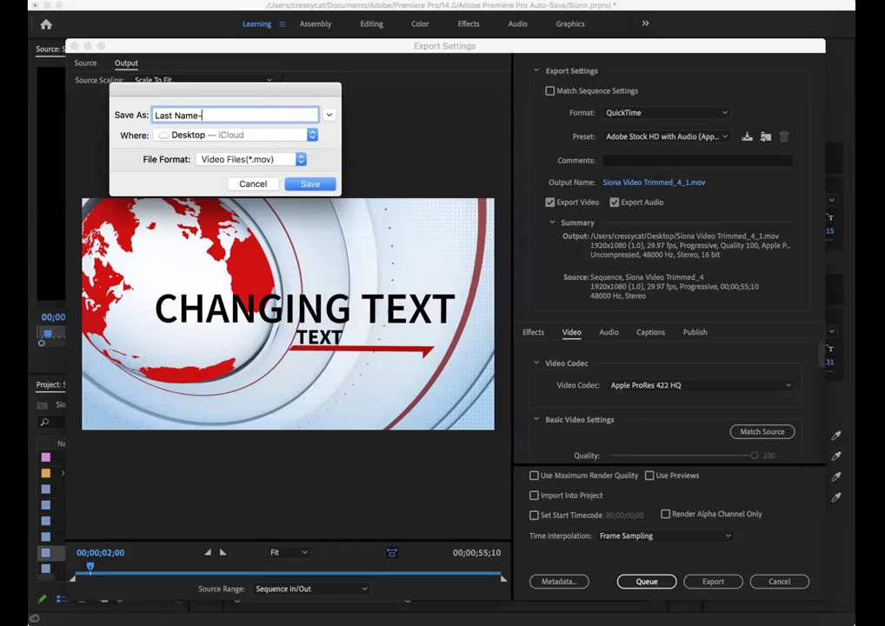
pyautogui.write('HPHRAuthorInsight')
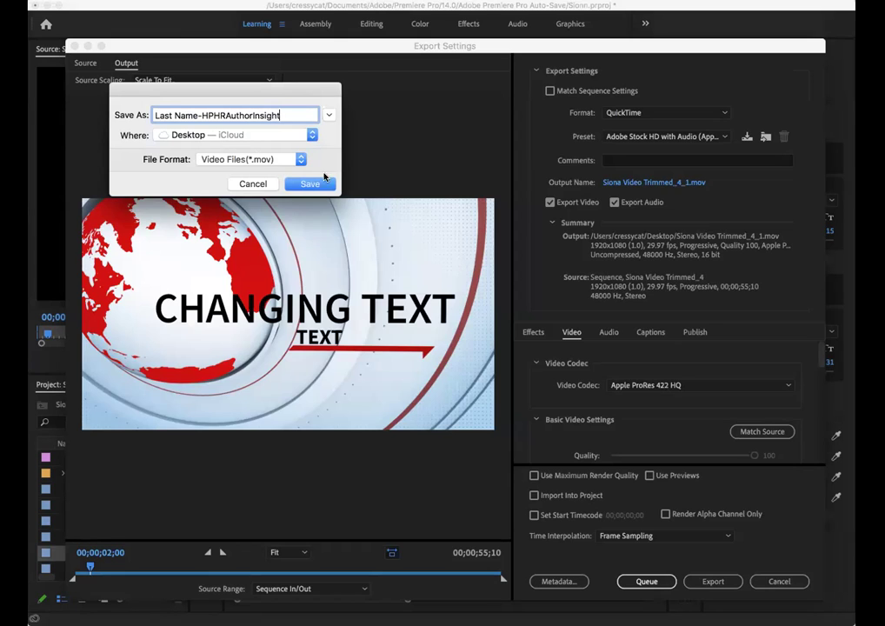
pyautogui.click(312, 186)
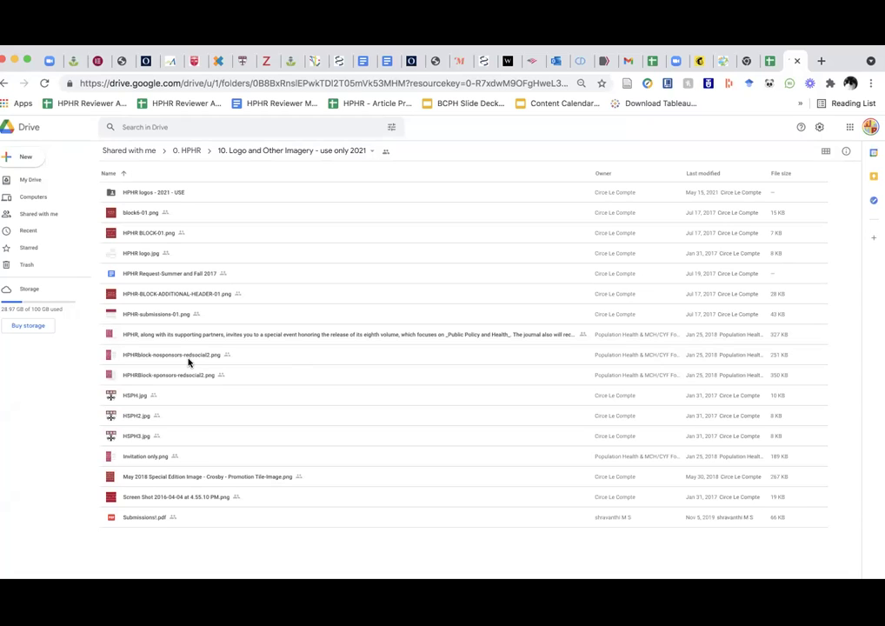
# Step: In Google Drive, create a folder named "HPHR Author Inishgts - final 2021" inside "10. Logo and Other Imagery - use only 2021"
pyautogui.rightClick(172, 533)
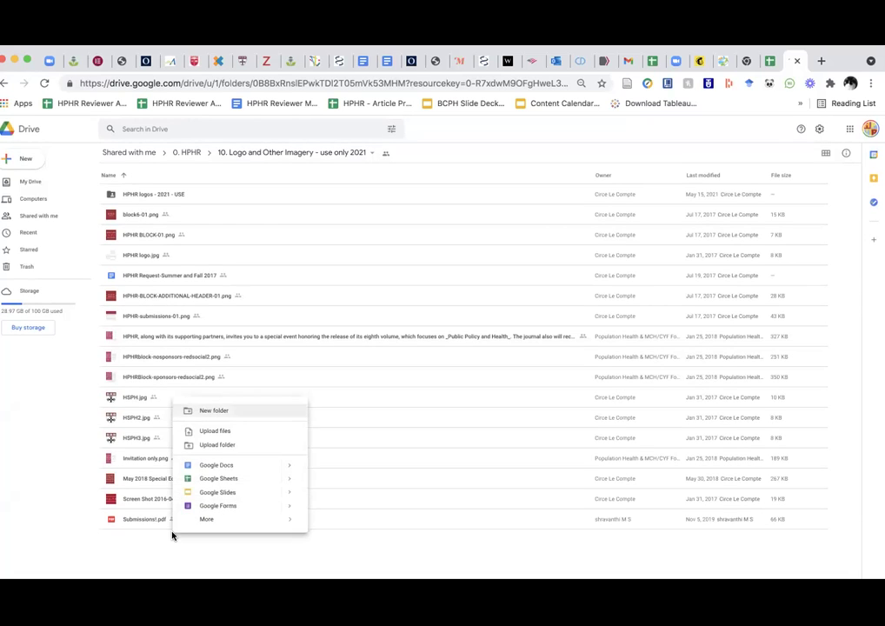
pyautogui.click(199, 412)
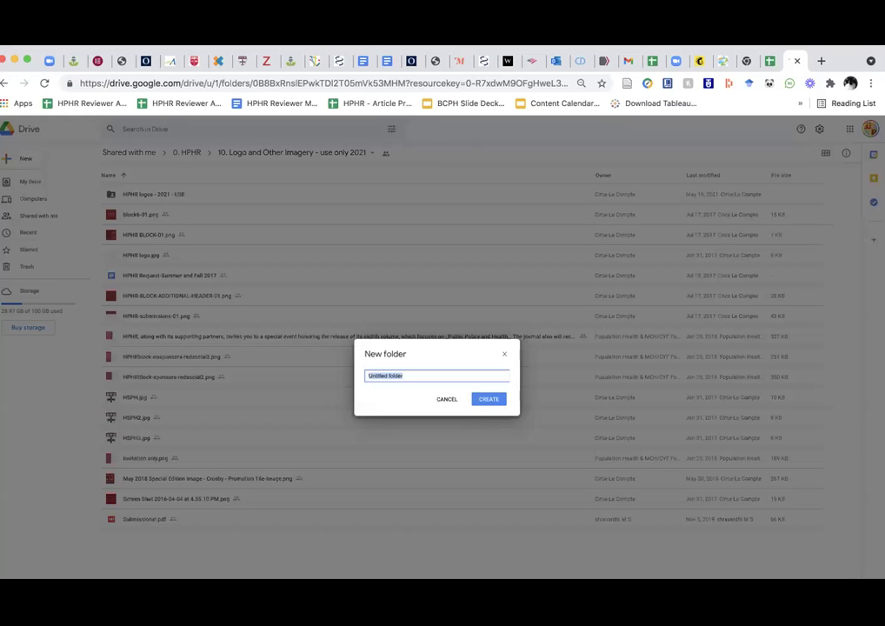
pyautogui.write('HPHR Alu')
pyautogui.press('BackSpace')
pyautogui.press('BackSpace')
pyautogui.press('BackSpace')
pyautogui.write('utoh')
pyautogui.press('BackSpace')
pyautogui.press('BackSpace')
pyautogui.write('thor Inishgts - ffinal 2021')
pyautogui.press('Left')
pyautogui.press('Left')
pyautogui.press('Left')
pyautogui.press('Left')
pyautogui.press('Left')
pyautogui.press('BackSpace')
pyautogui.press('Return')
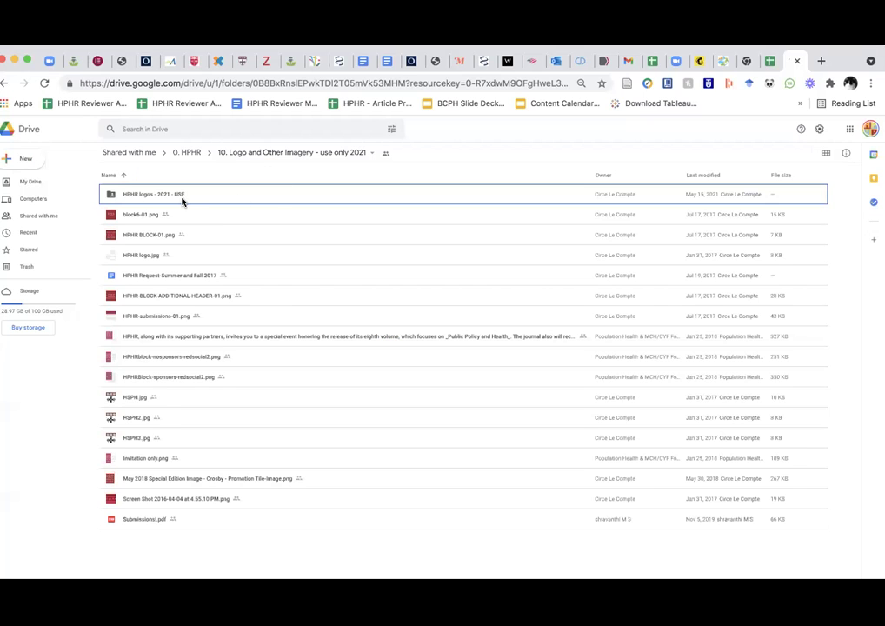
# Step: Open the sharing settings of the "HPHR Author Inishgts - final 2021" folder and copy its link, with access for anyone with the link as Editor
pyautogui.rightClick(182, 201)
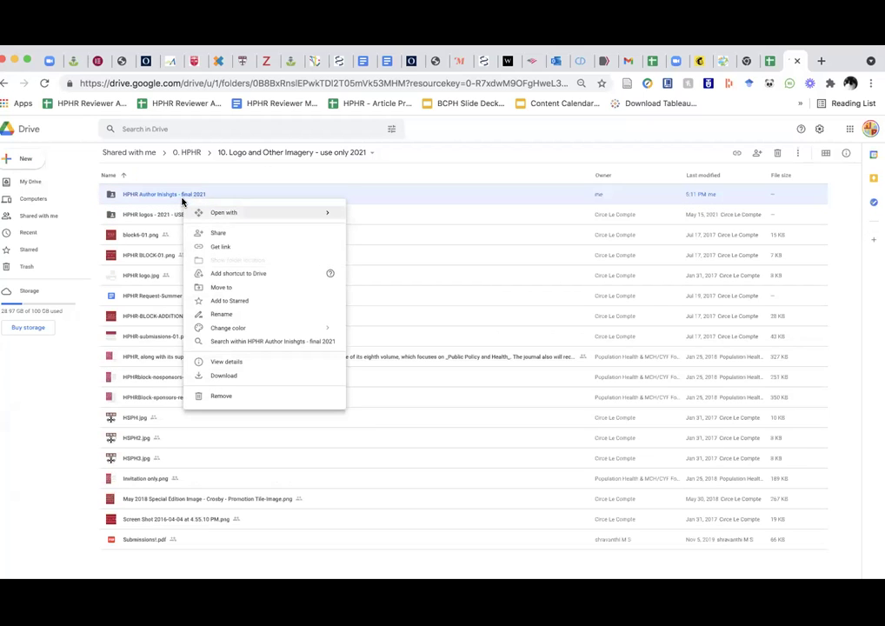
pyautogui.click(212, 232)
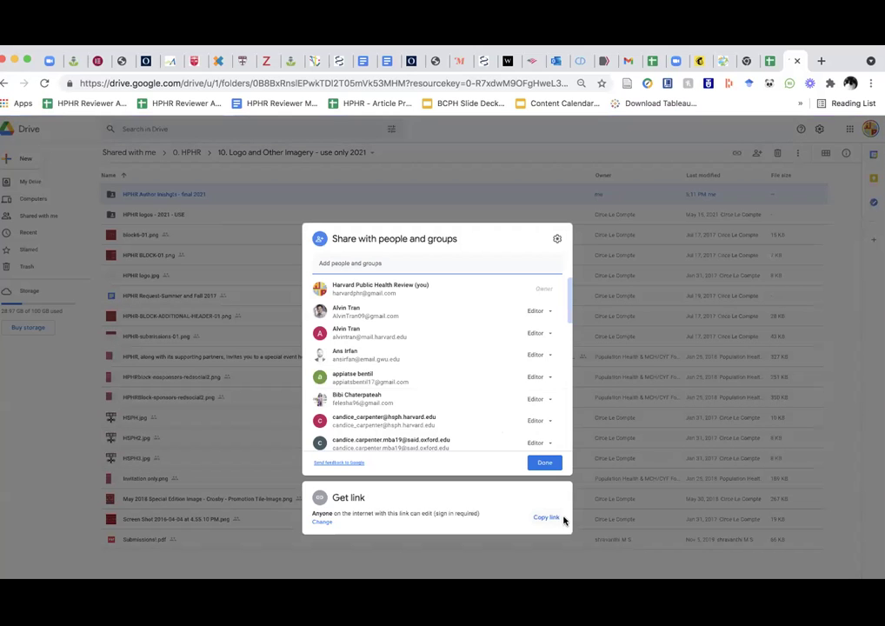
pyautogui.click(321, 522)
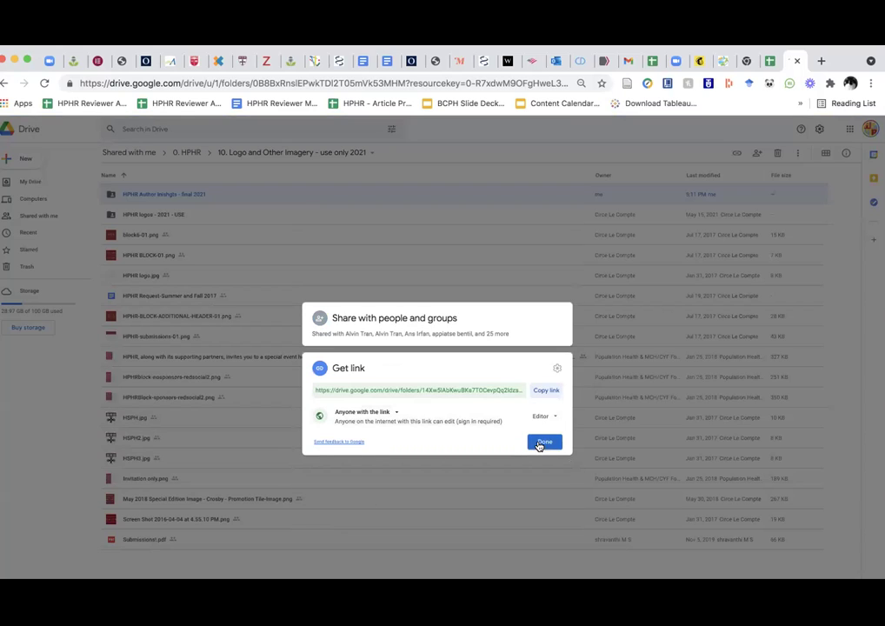
pyautogui.click(544, 392)
pyautogui.click(534, 440)
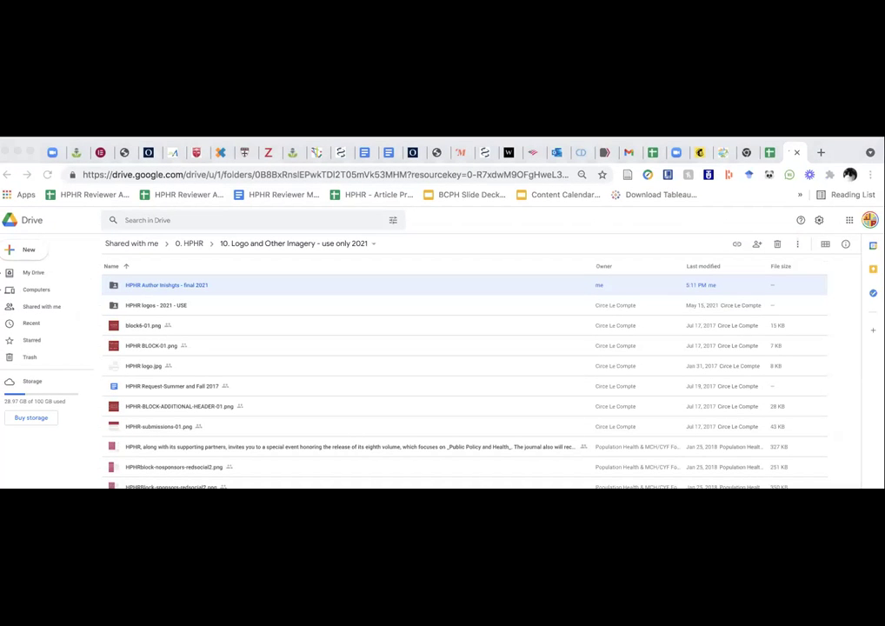
# Step: Reposition the browser window and switch from Google Drive to the Gmail mailbox
pyautogui.click(379, 144)
pyautogui.moveTo(378, 143); pyautogui.dragTo(384, 31)
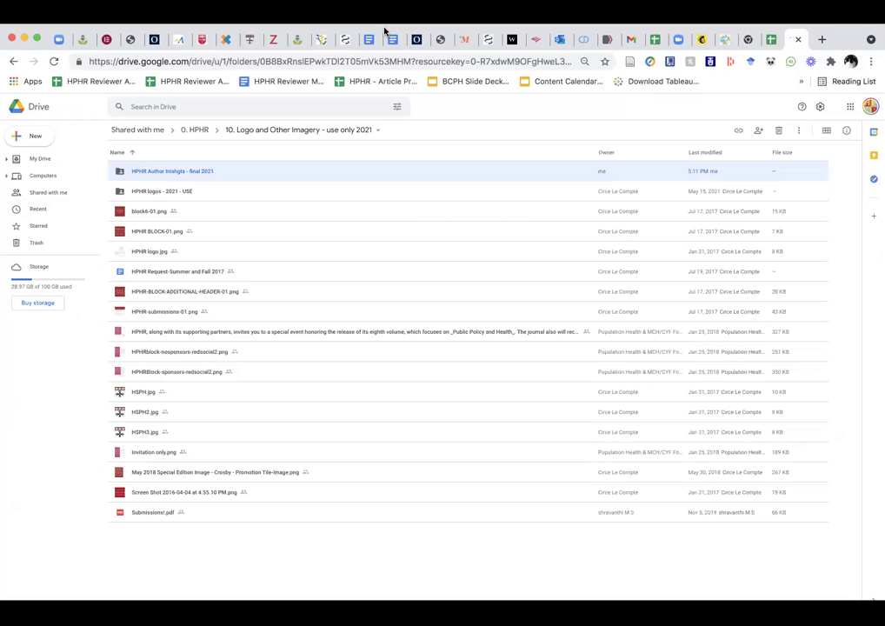
pyautogui.click(627, 40)
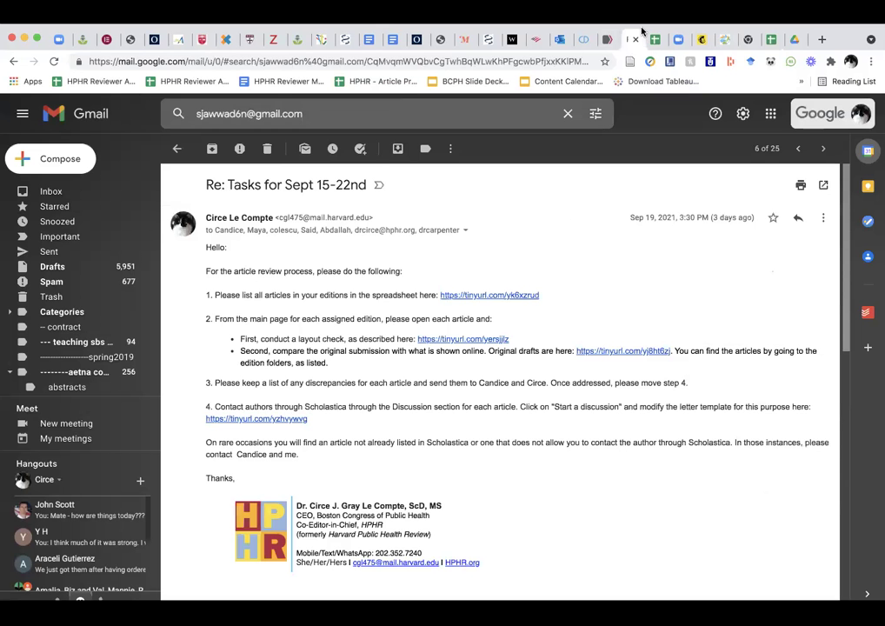
pyautogui.moveTo(642, 31); pyautogui.dragTo(641, 80)
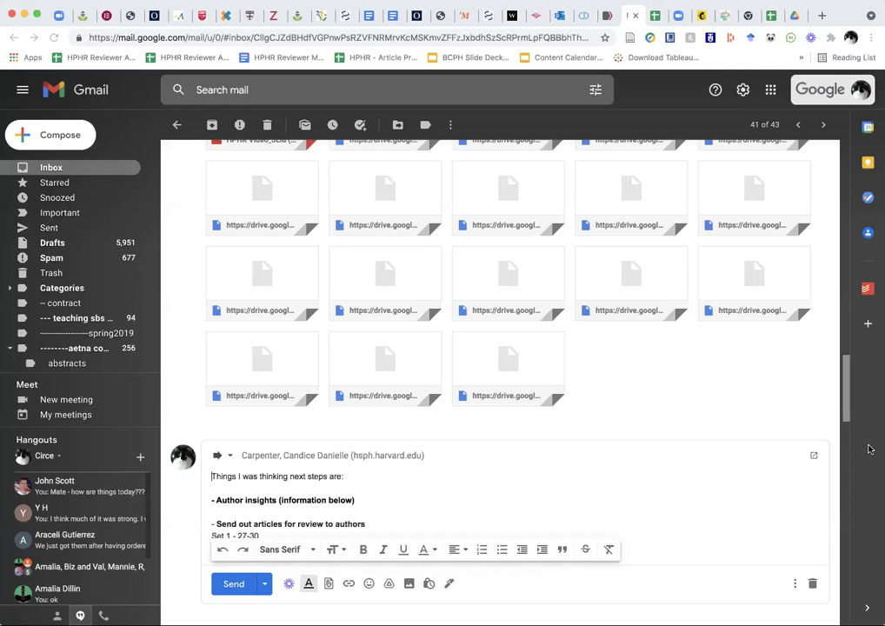
# Step: Read the forwarded "HPHR Author Insight Information" email from its opening down to the Prem. Workspace.zip link in the author insight videos section
pyautogui.scroll(5, 568, 401)
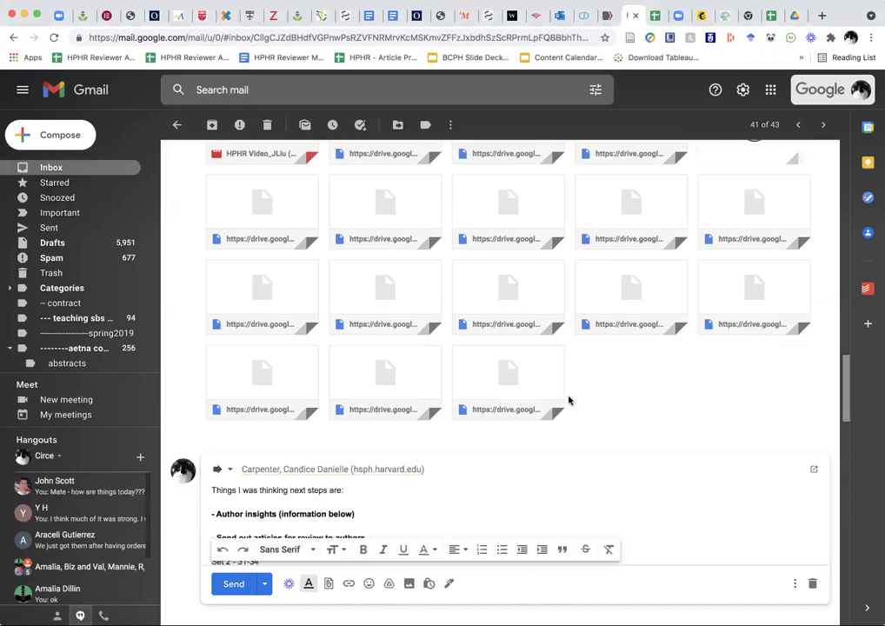
pyautogui.scroll(15, 568, 401)
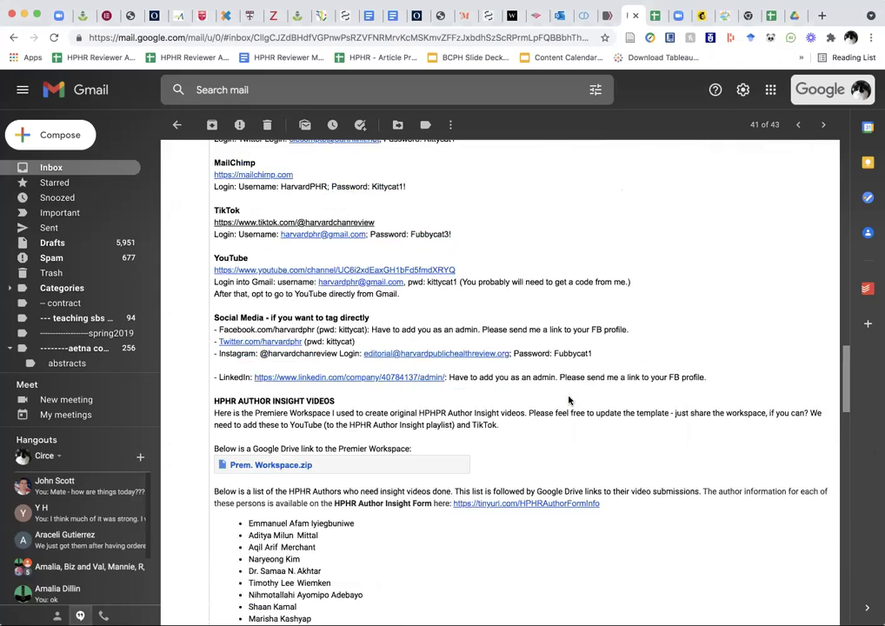
pyautogui.scroll(3, 487, 408)
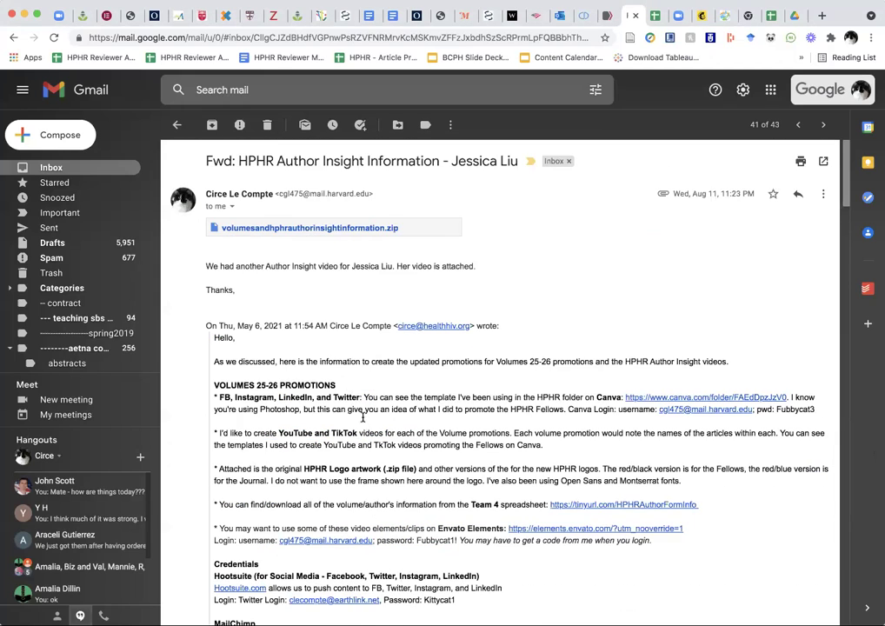
pyautogui.scroll(-4, 363, 421)
pyautogui.scroll(-6, 363, 420)
pyautogui.scroll(3, 363, 421)
pyautogui.scroll(-3, 287, 278)
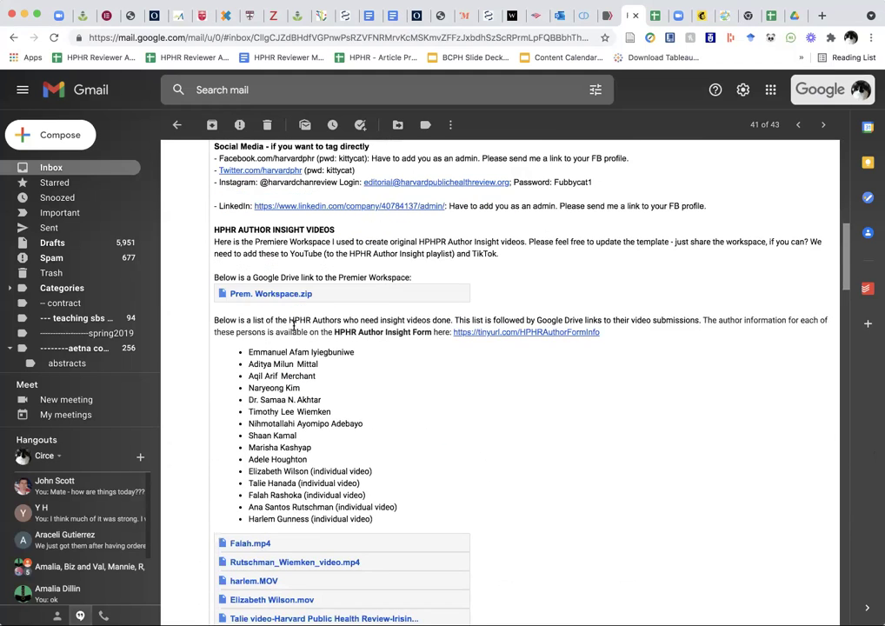
pyautogui.scroll(-2, 293, 323)
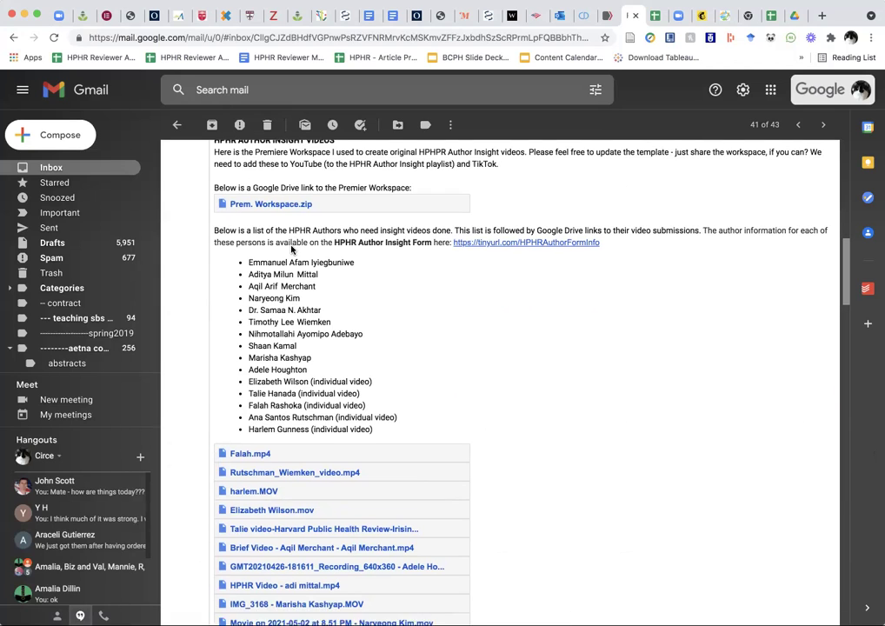
pyautogui.scroll(-1, 292, 251)
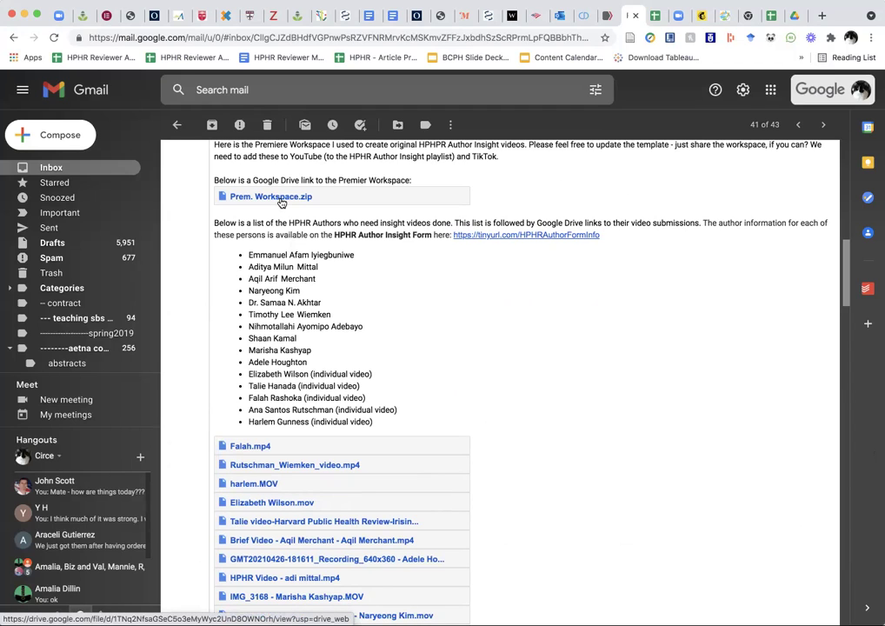
pyautogui.scroll(-2, 298, 327)
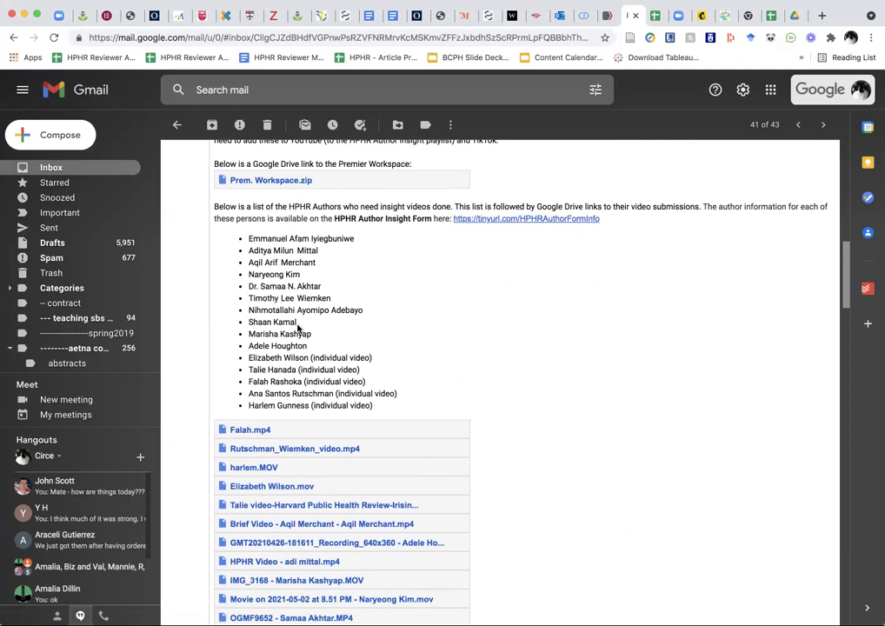
# Step: Highlight the bulleted list of authors needing insight videos, and look through the linked video files and attachments below it
pyautogui.scroll(-3, 296, 323)
pyautogui.moveTo(247, 195); pyautogui.dragTo(396, 363)
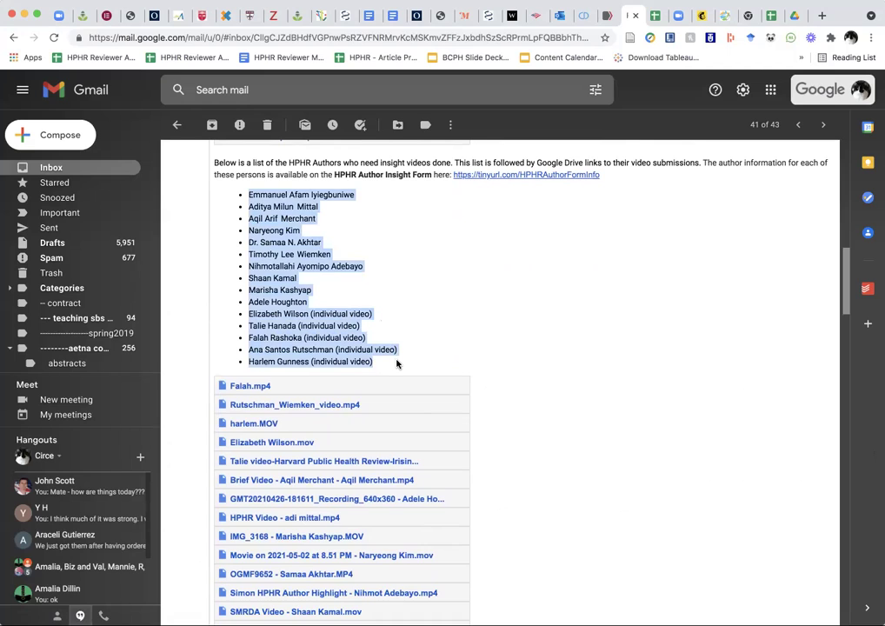
pyautogui.scroll(-2, 398, 365)
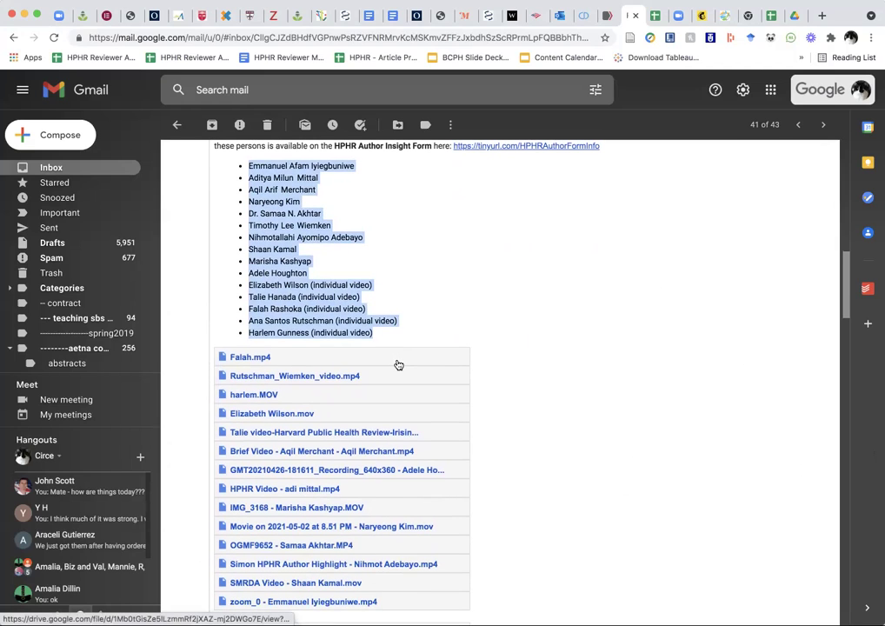
pyautogui.scroll(-5, 398, 364)
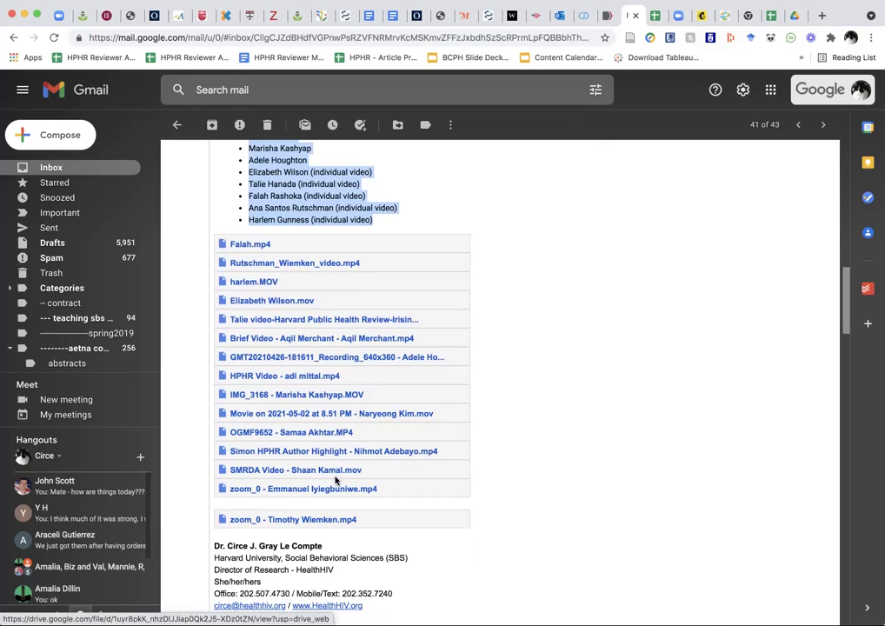
pyautogui.scroll(-1, 340, 493)
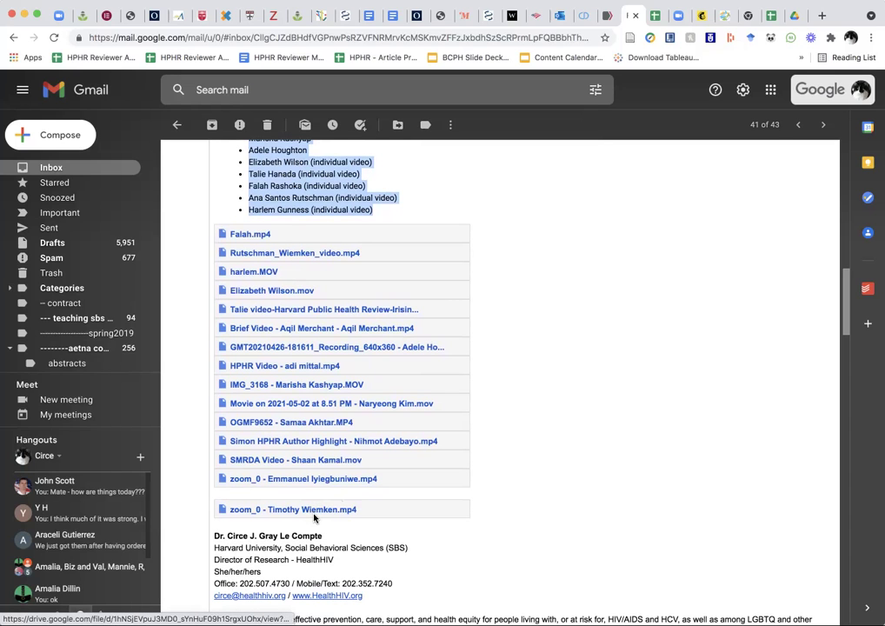
pyautogui.scroll(-10, 313, 518)
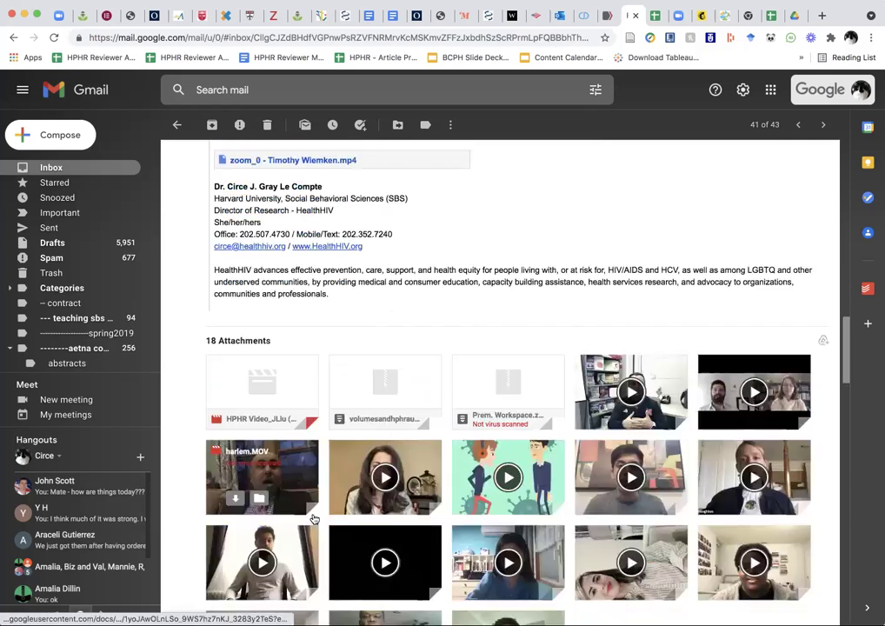
pyautogui.scroll(-3, 313, 518)
pyautogui.scroll(-1, 314, 518)
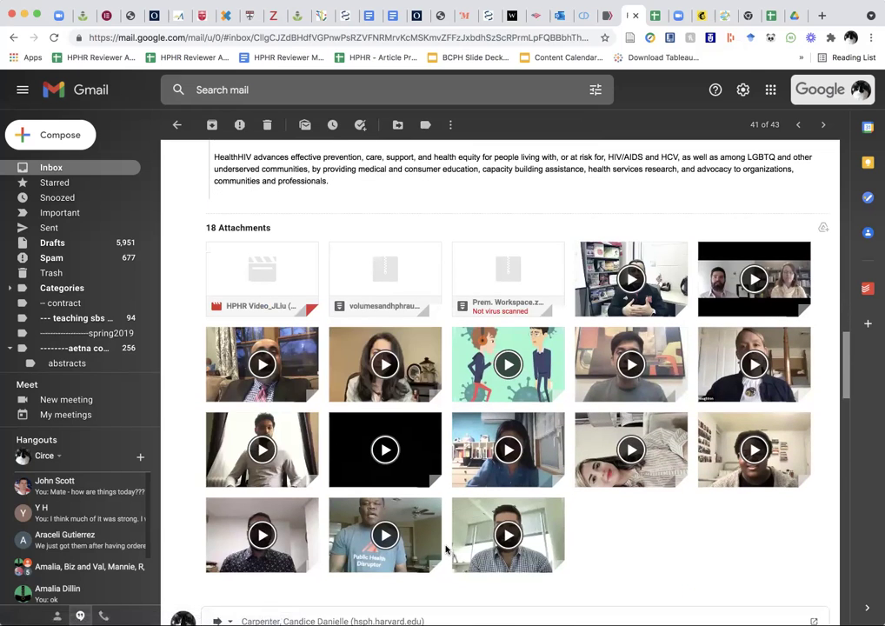
pyautogui.scroll(-1, 446, 548)
# Step: Go back to the start of the forwarded email and review it again down to the author list and first video links
pyautogui.scroll(5, 445, 548)
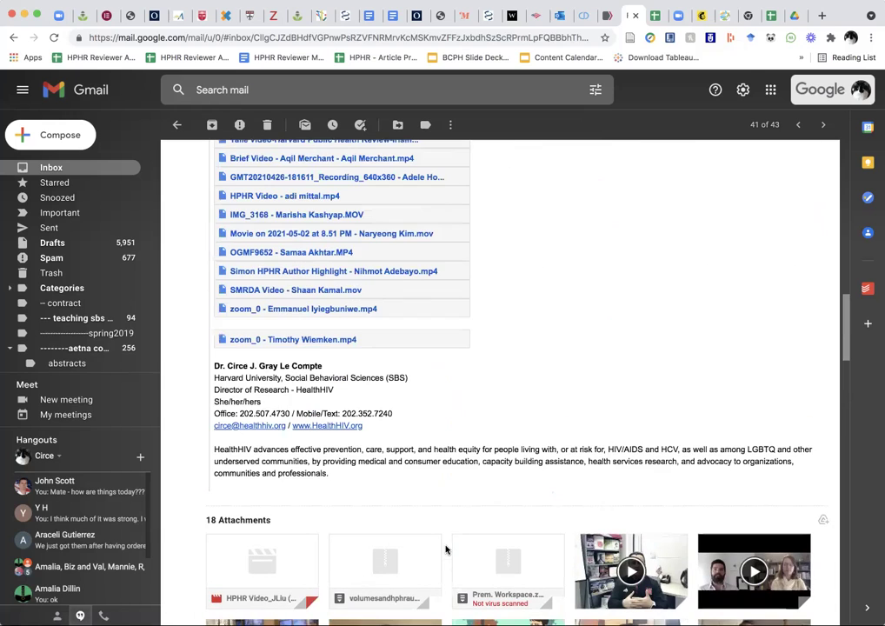
pyautogui.scroll(10, 445, 549)
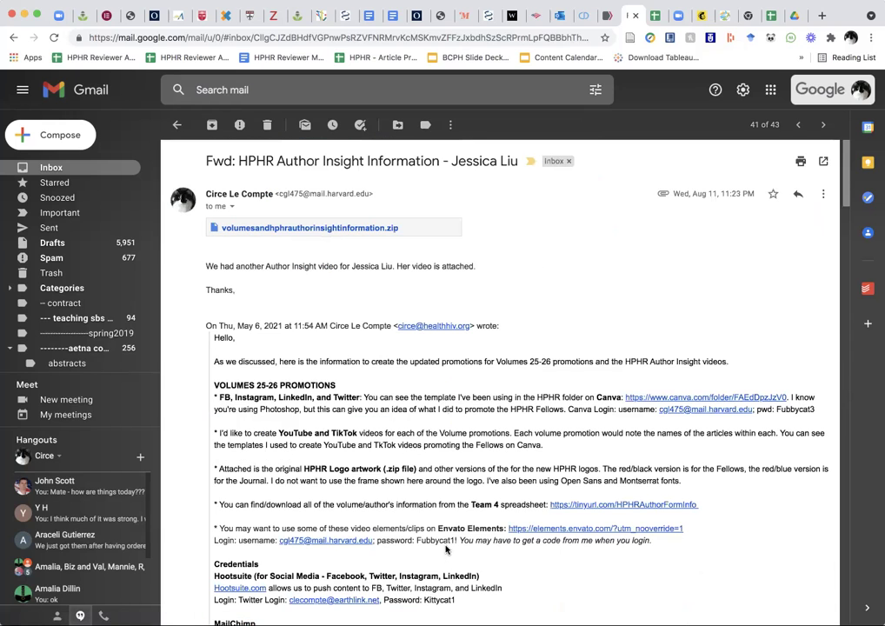
pyautogui.scroll(-3, 446, 549)
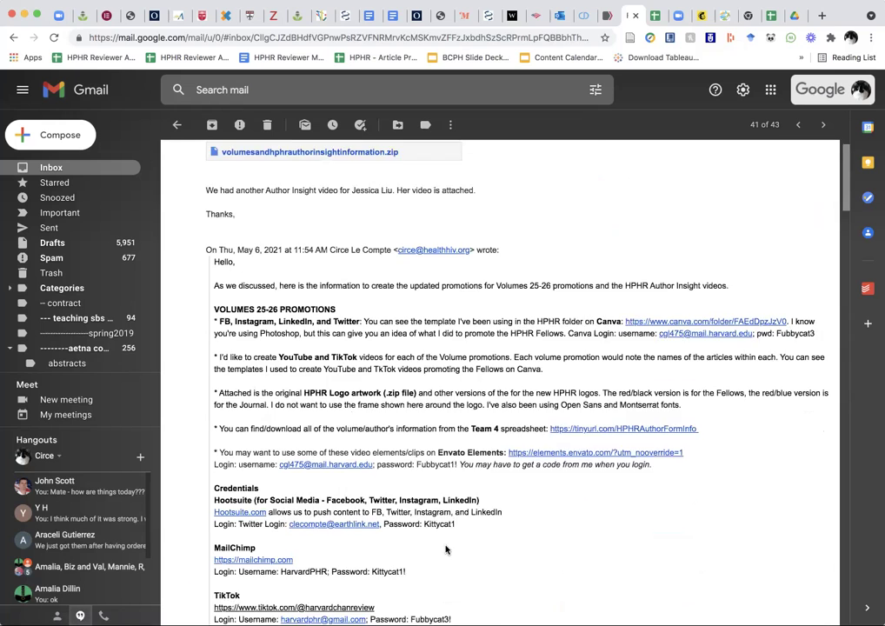
pyautogui.scroll(-10, 446, 548)
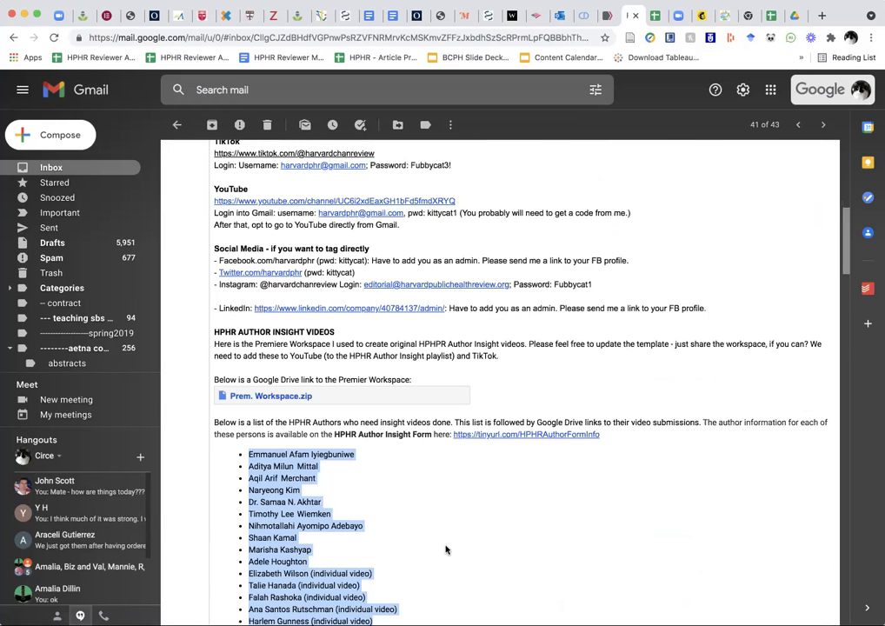
pyautogui.scroll(-3, 446, 548)
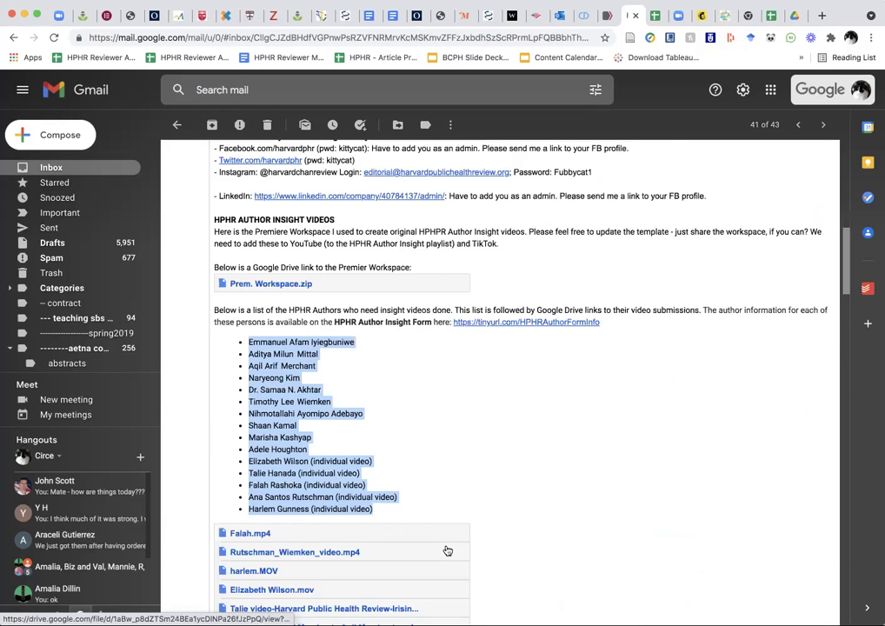
pyautogui.scroll(-1, 446, 551)
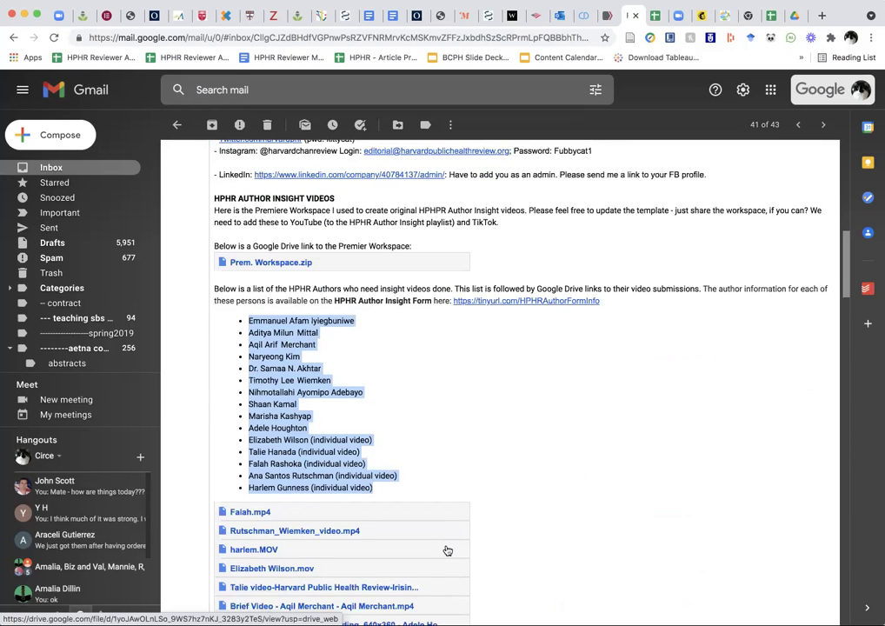